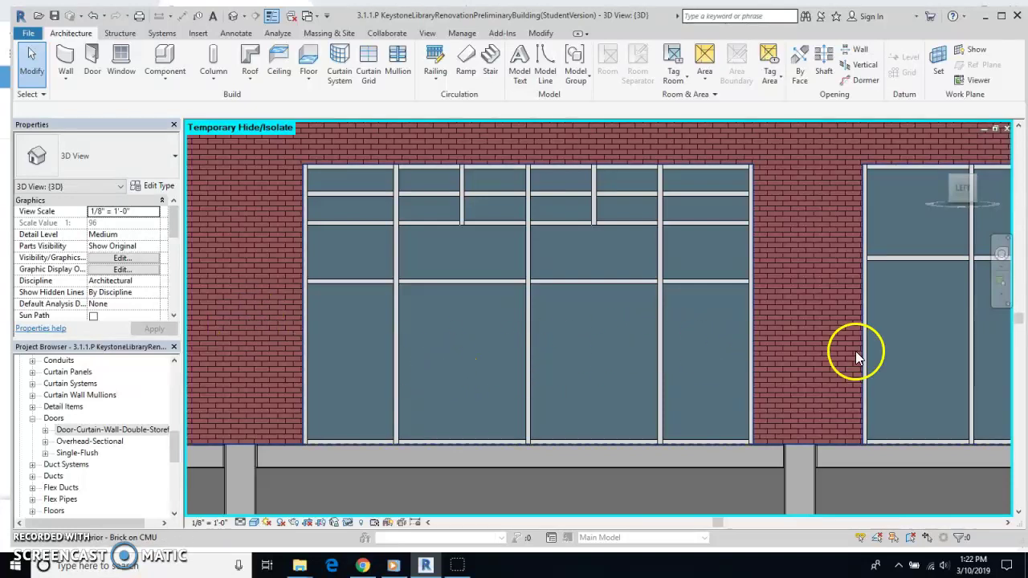
Save the project from the save reminder while reopening the default 3D view
middle_drag(856, 355, 298, 340)
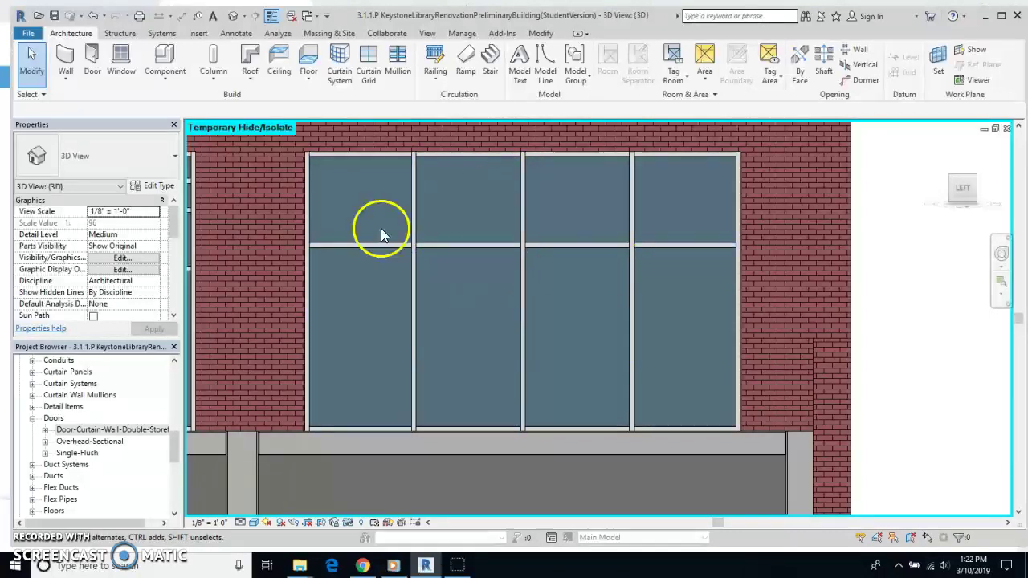
click(233, 16)
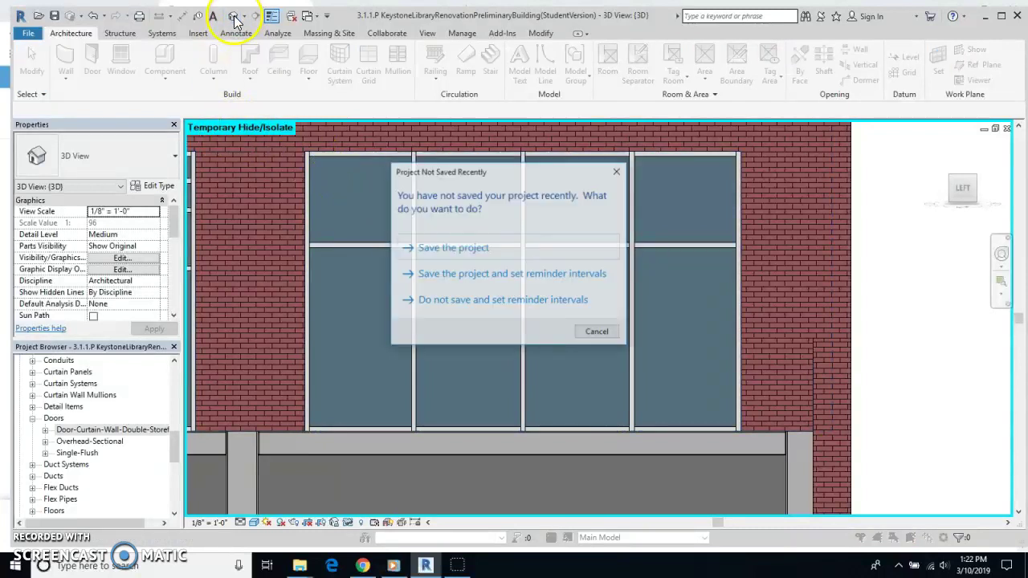
click(491, 248)
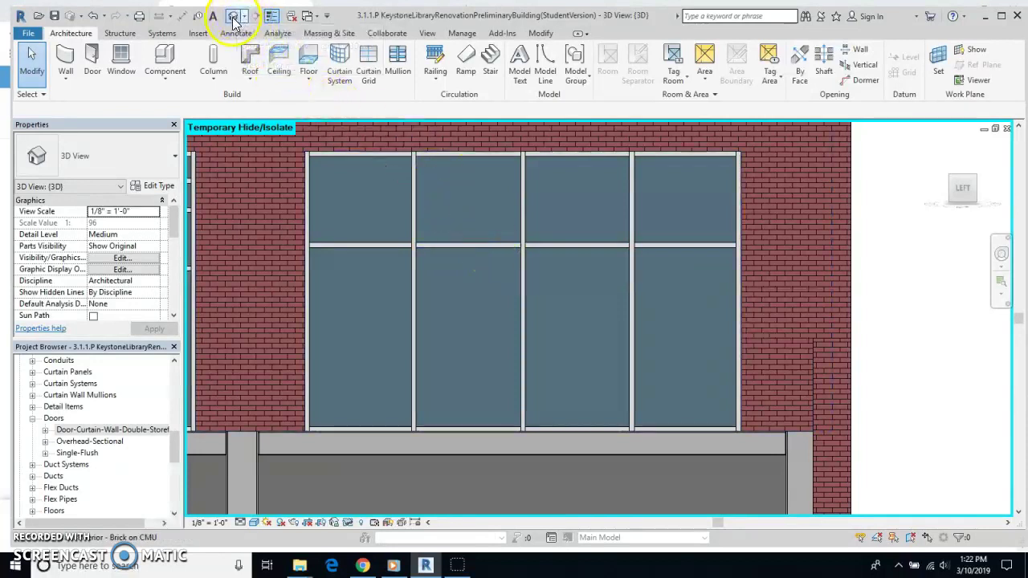
Reorient the 3D view to the front-left corner and examine the upper-floor storefront window nearest the brick corner
mouse_move(943, 185)
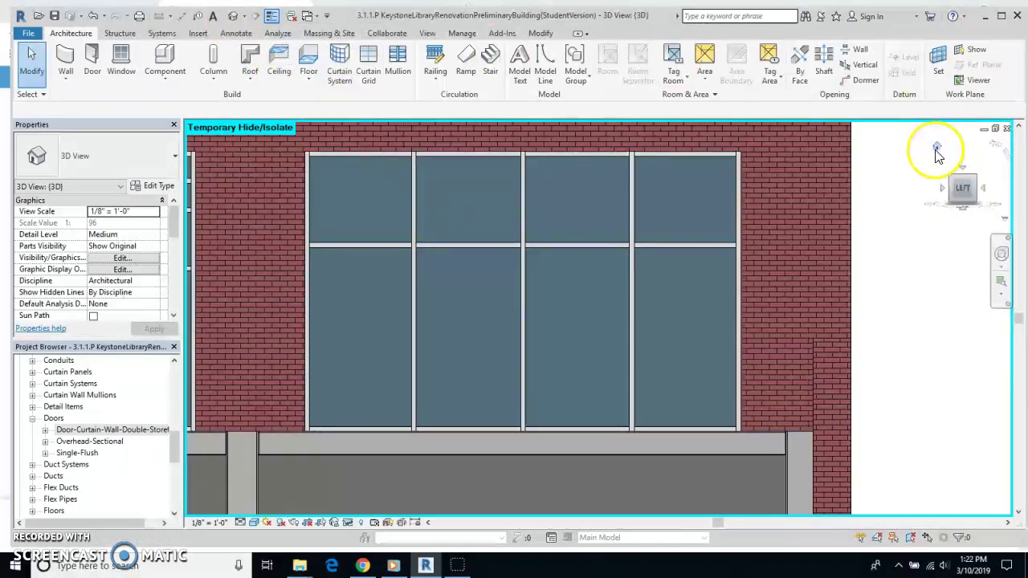
click(935, 150)
click(937, 149)
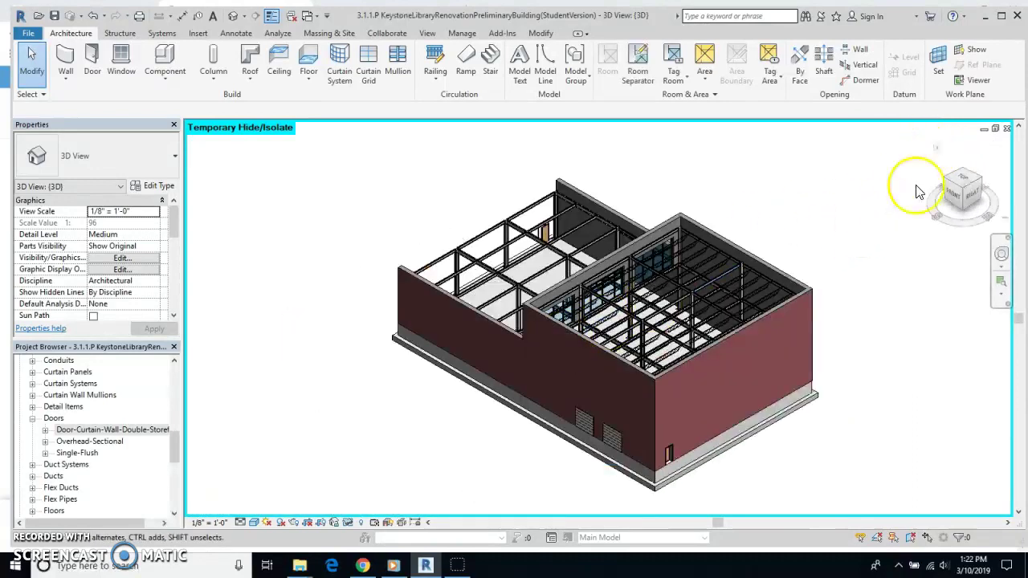
click(955, 196)
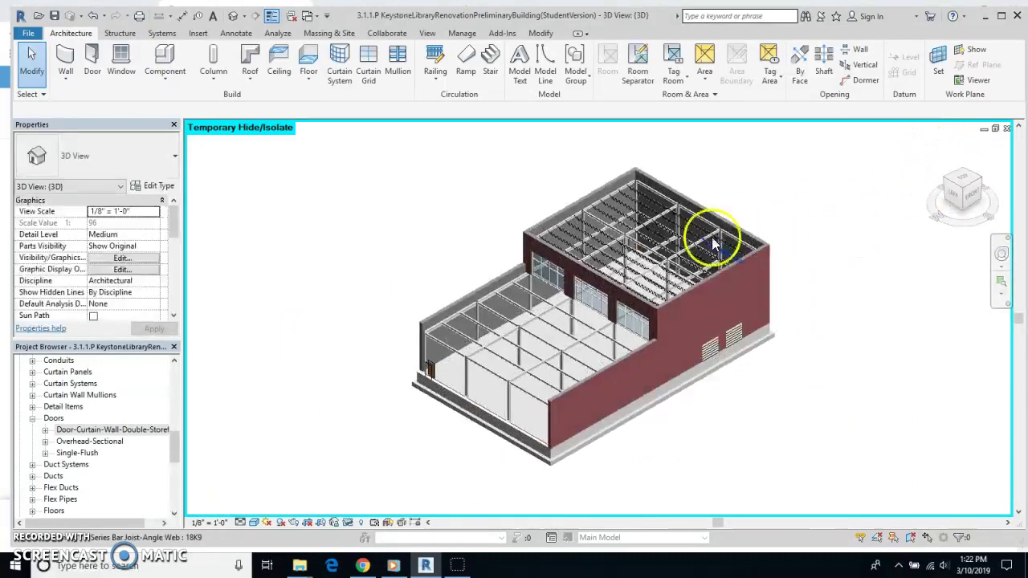
scroll(631, 324, up, 5)
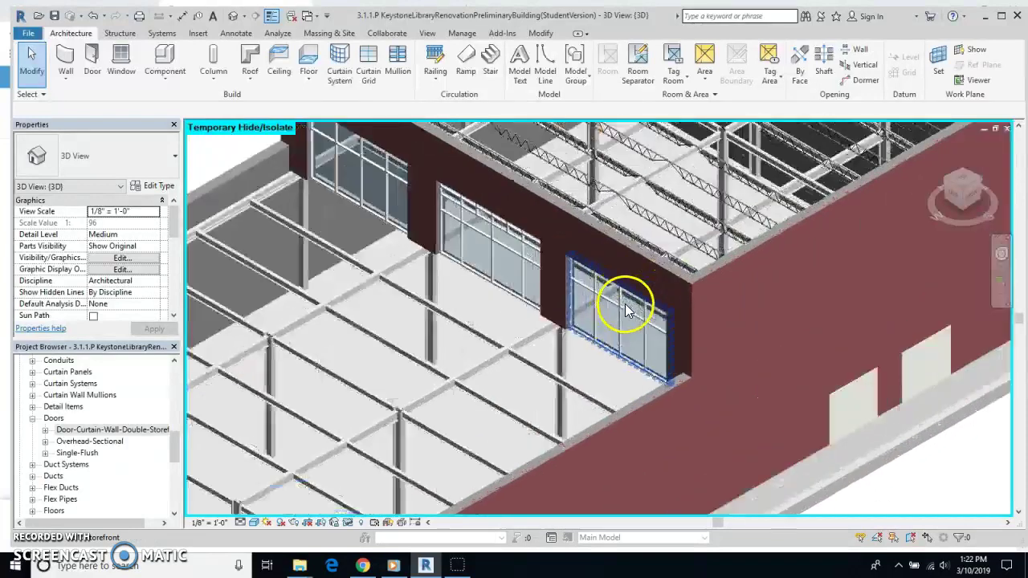
scroll(630, 338, up, 3)
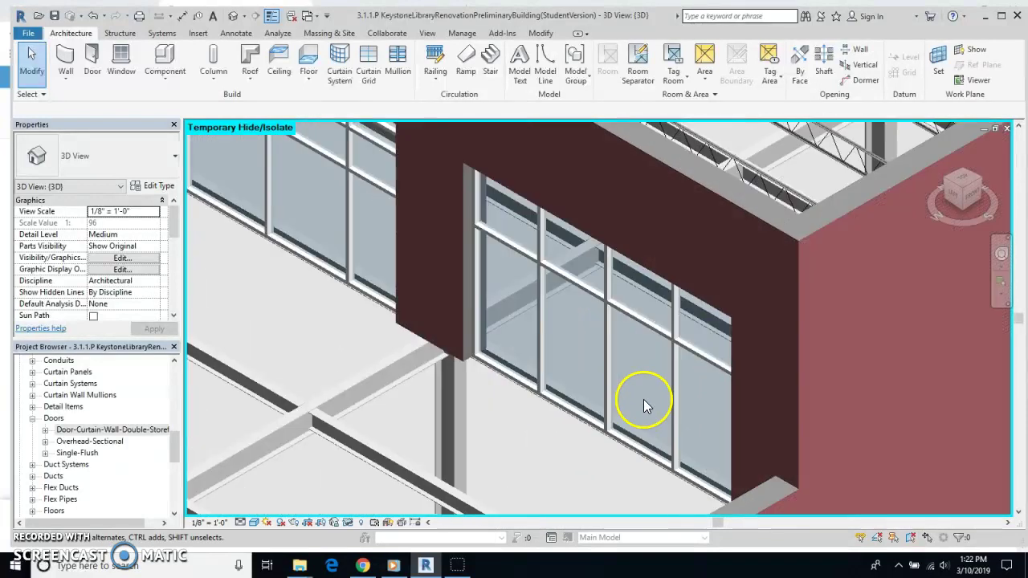
scroll(642, 404, up, 1)
mouse_move(644, 405)
middle_down()
mouse_move(633, 383)
mouse_move(633, 408)
middle_up()
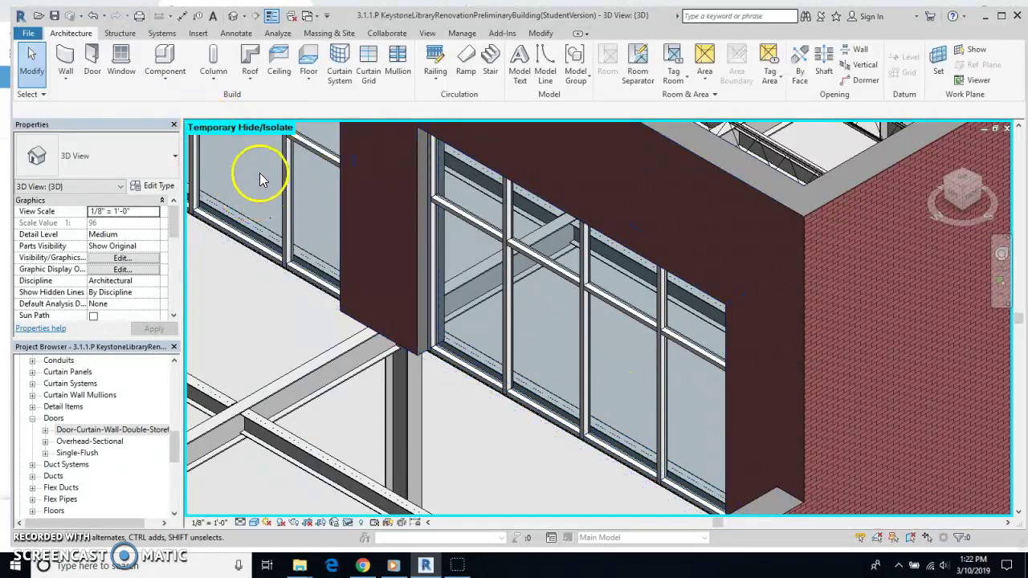
Start placing a door and browse the family library to the Doors folder in US Imperial
click(92, 65)
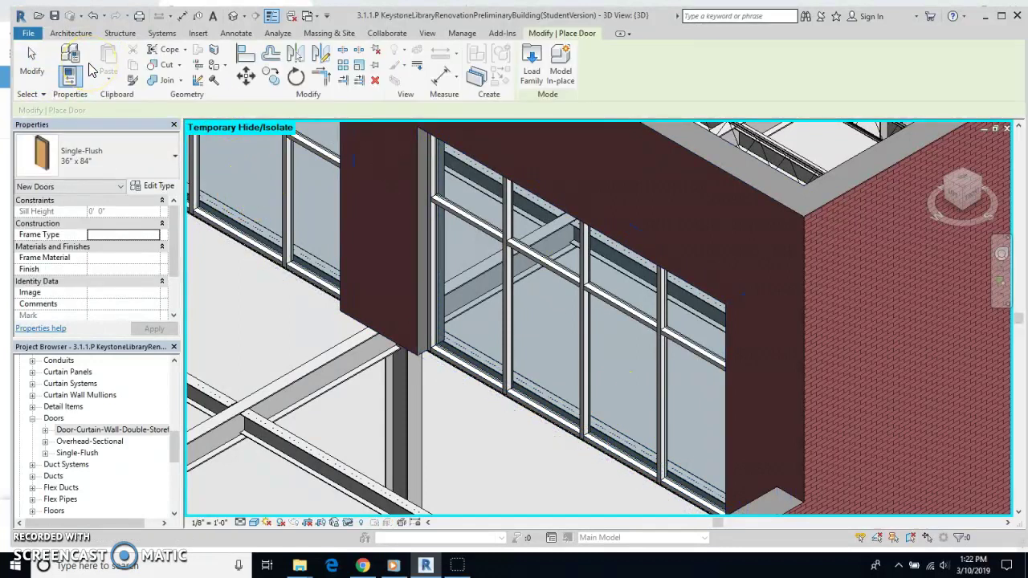
click(530, 64)
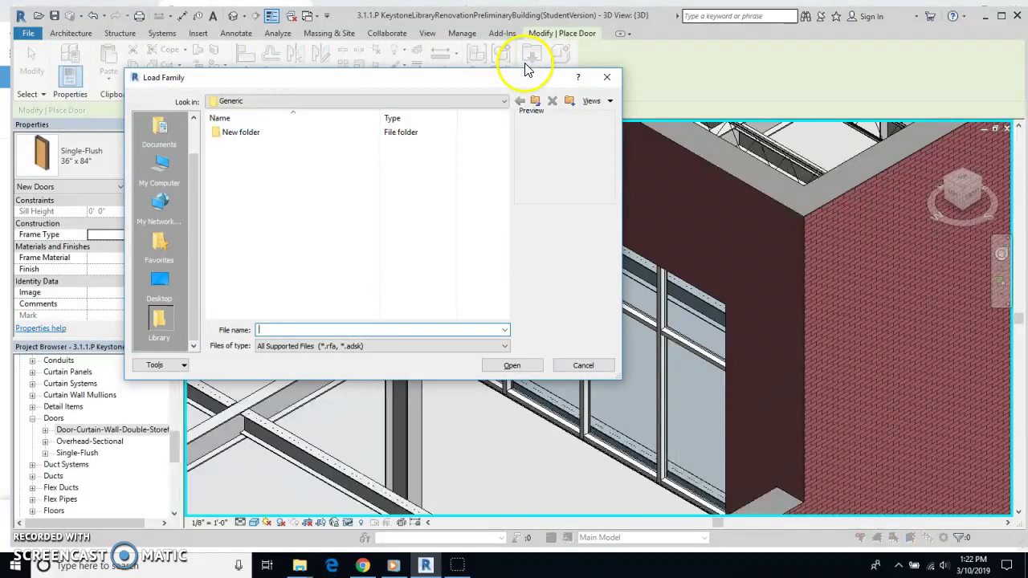
click(534, 100)
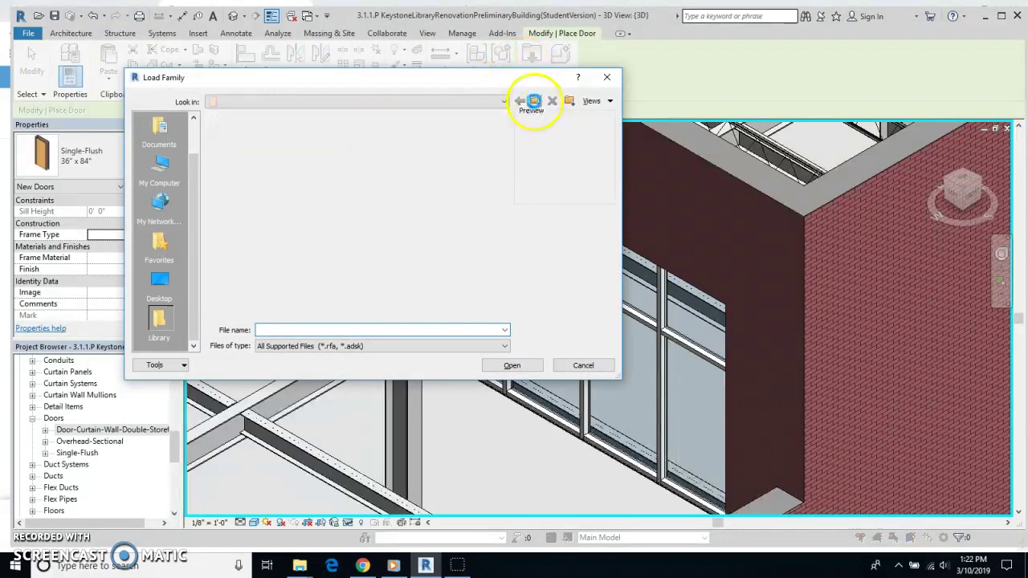
double_click(258, 146)
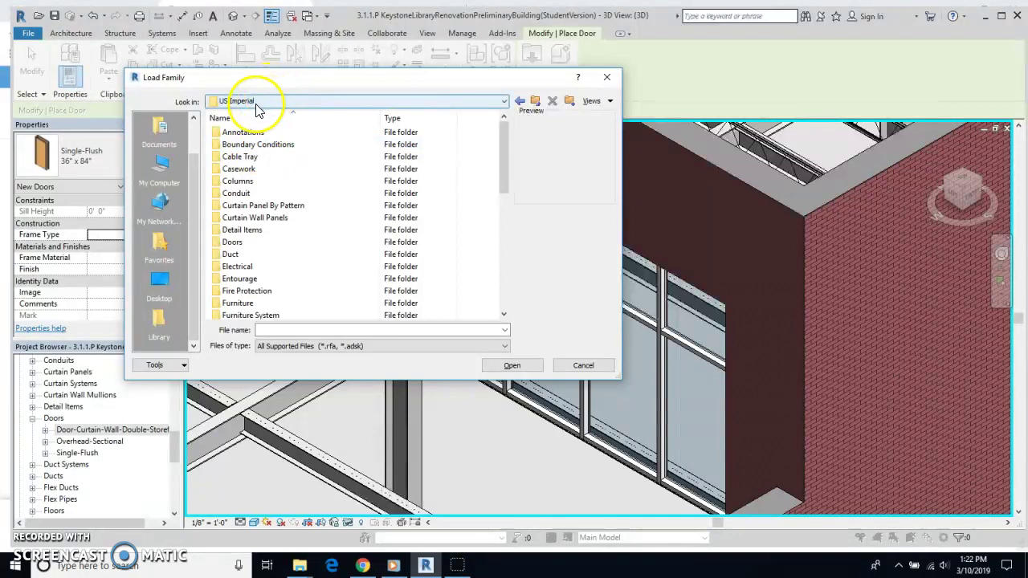
click(520, 102)
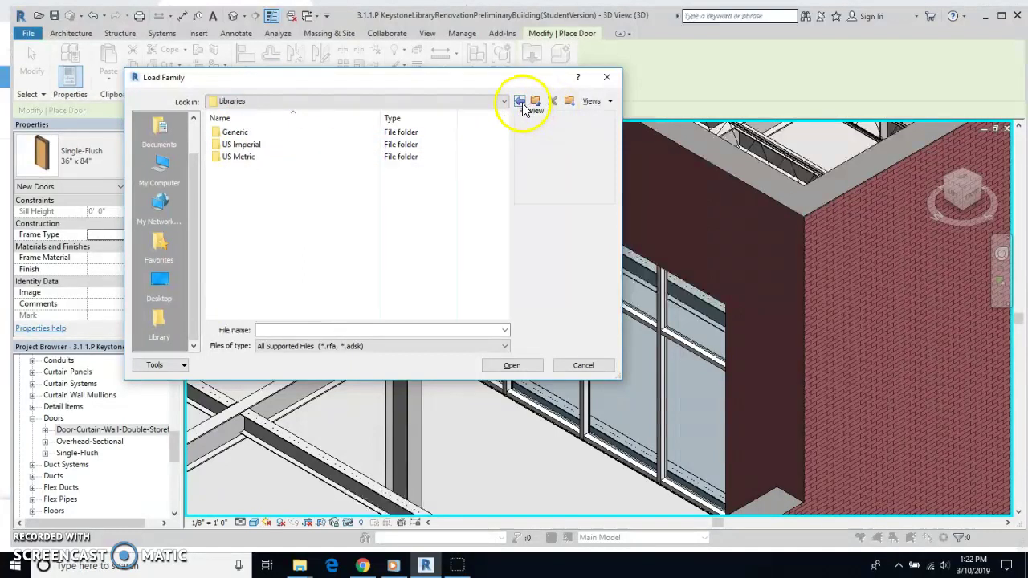
click(521, 102)
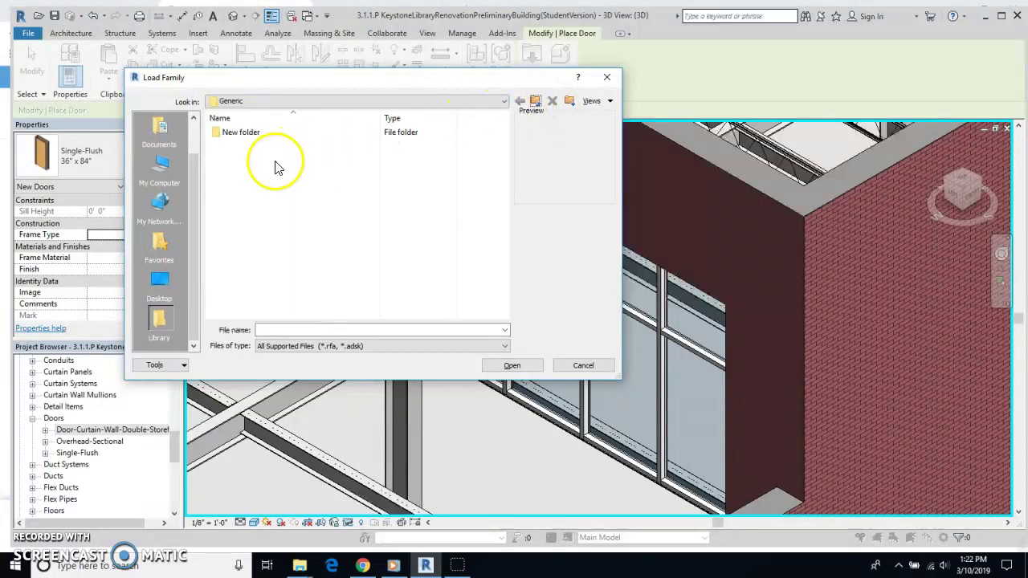
click(536, 102)
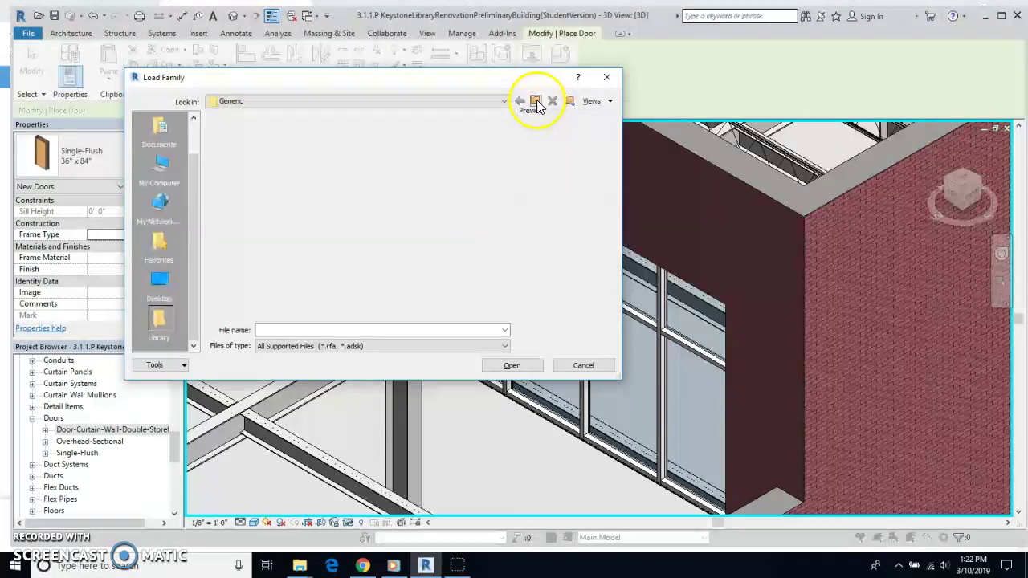
double_click(241, 144)
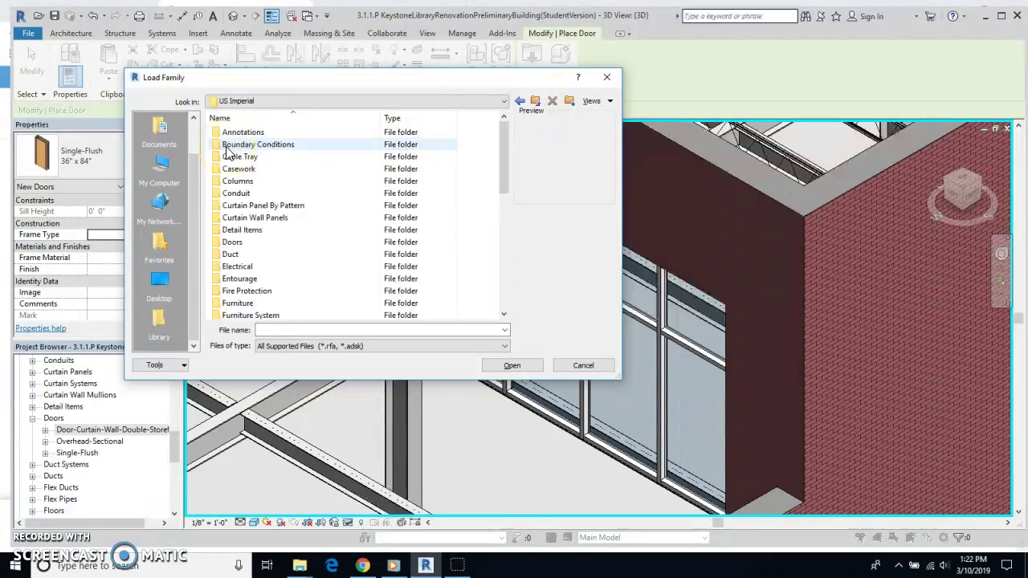
double_click(232, 241)
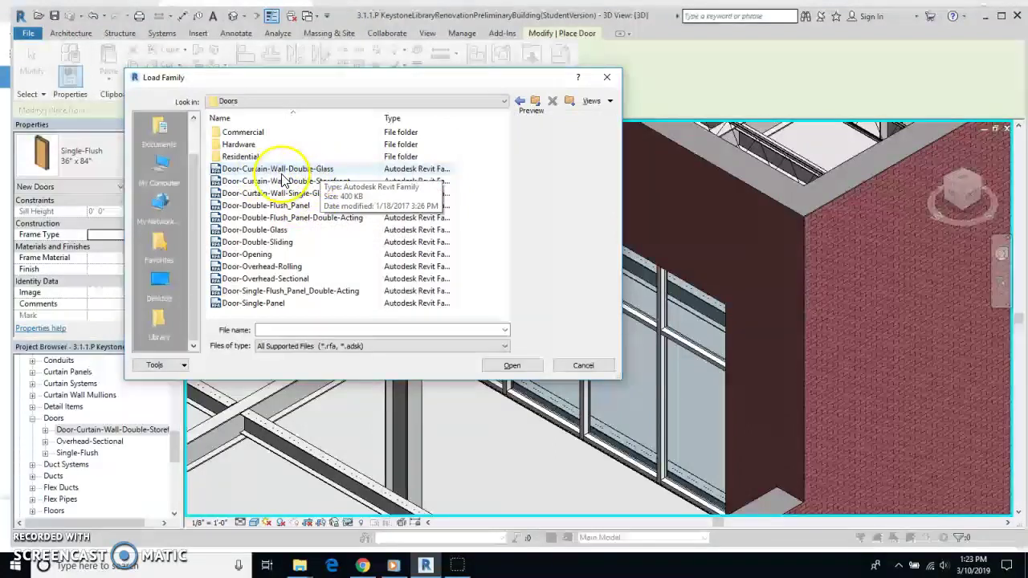
Try to load the Door-Curtain-Wall-Double-Storefront family, cancelling instead of overwriting the existing version
click(287, 199)
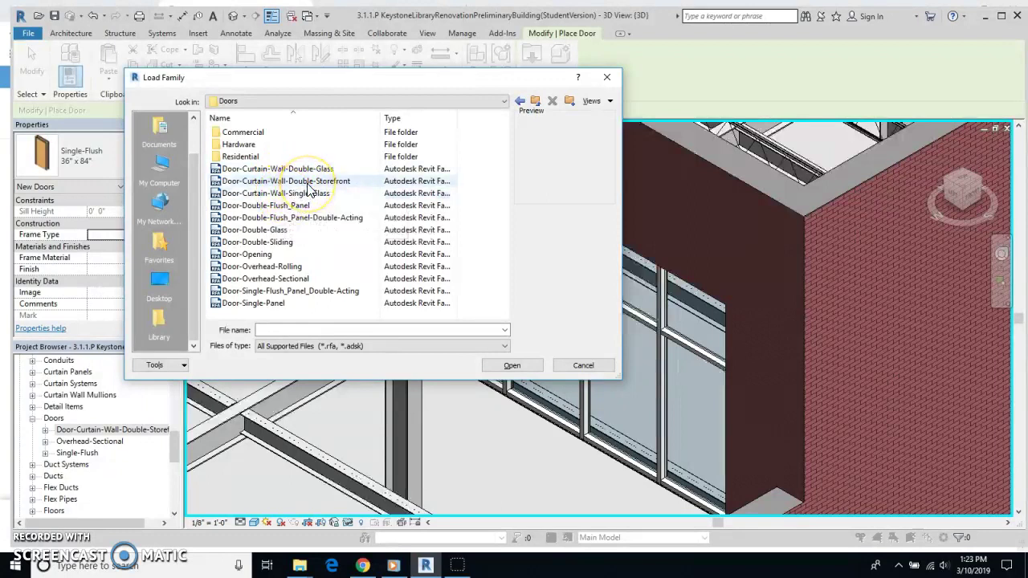
click(308, 184)
click(498, 368)
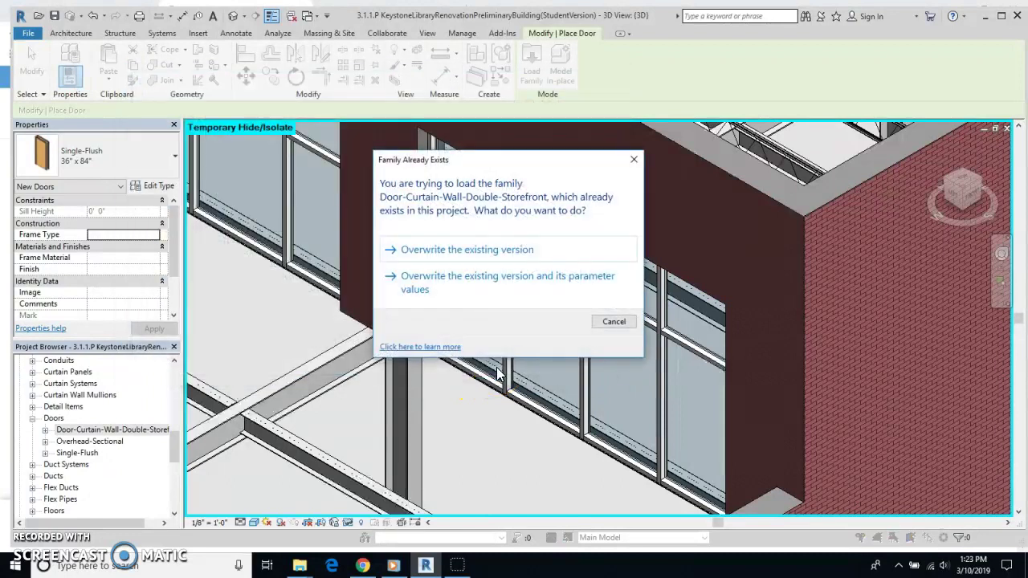
drag(515, 167, 431, 178)
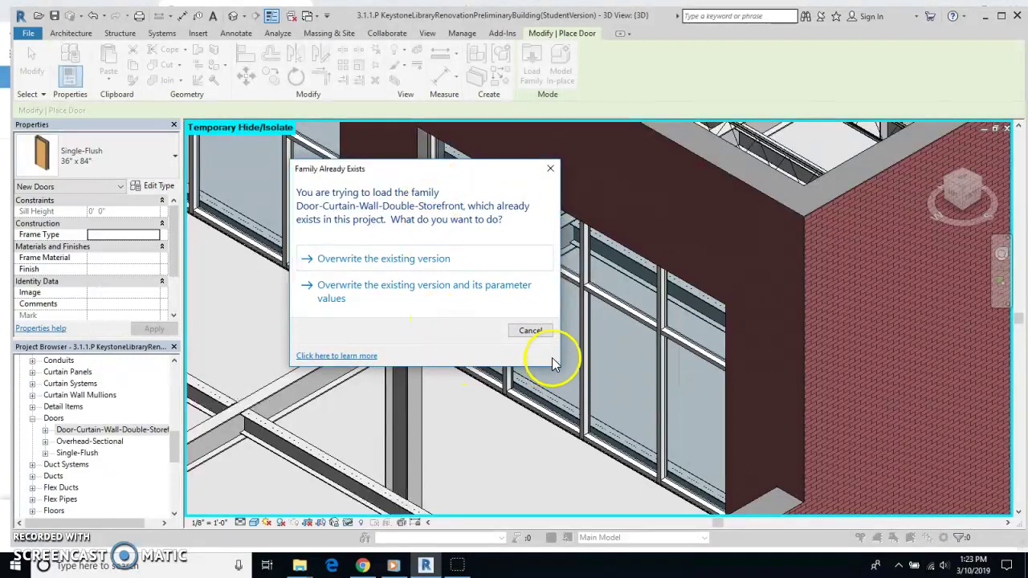
click(530, 331)
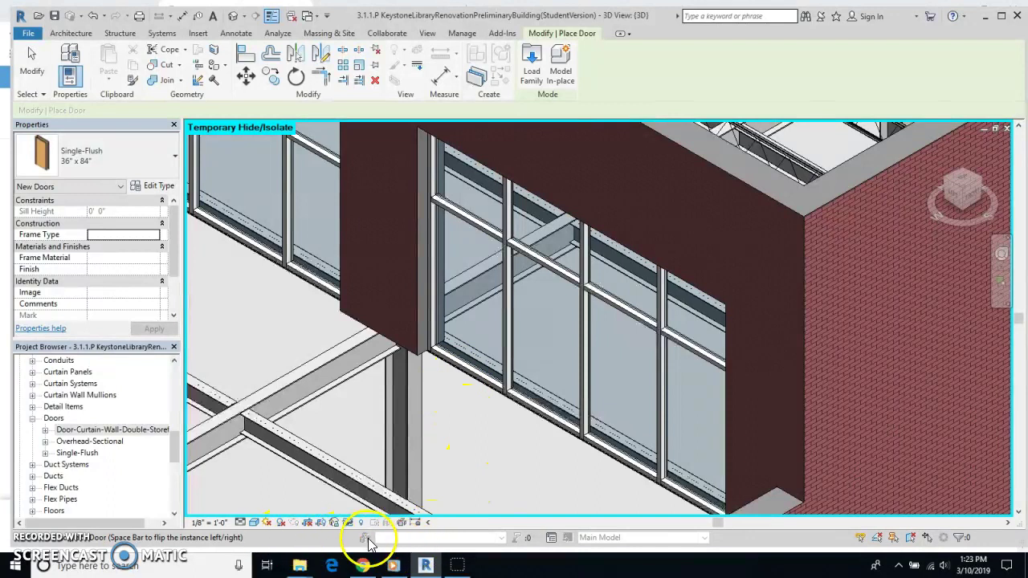
Reset the temporary hide/isolate in the 3D view and leave door placement
click(348, 523)
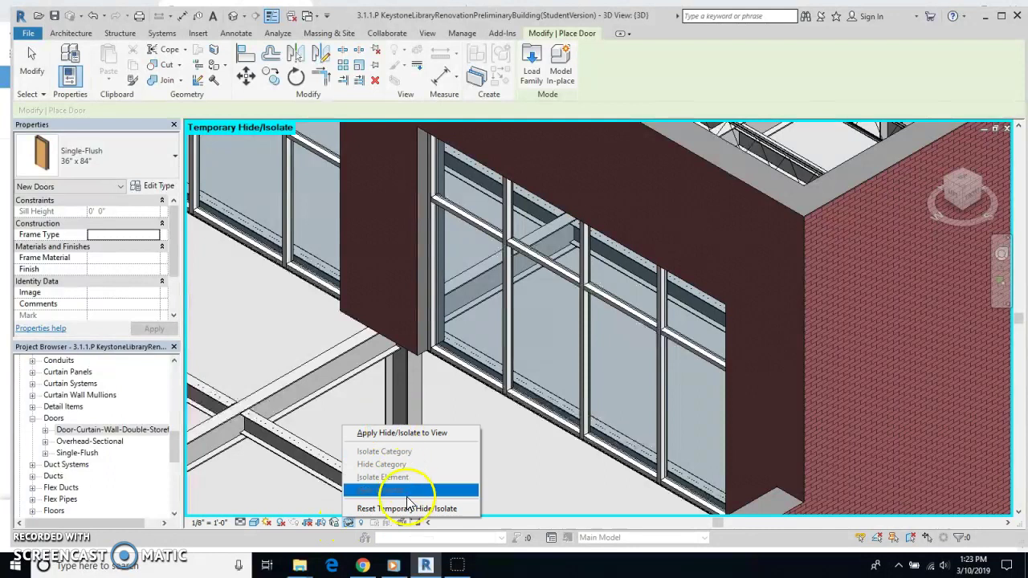
click(405, 508)
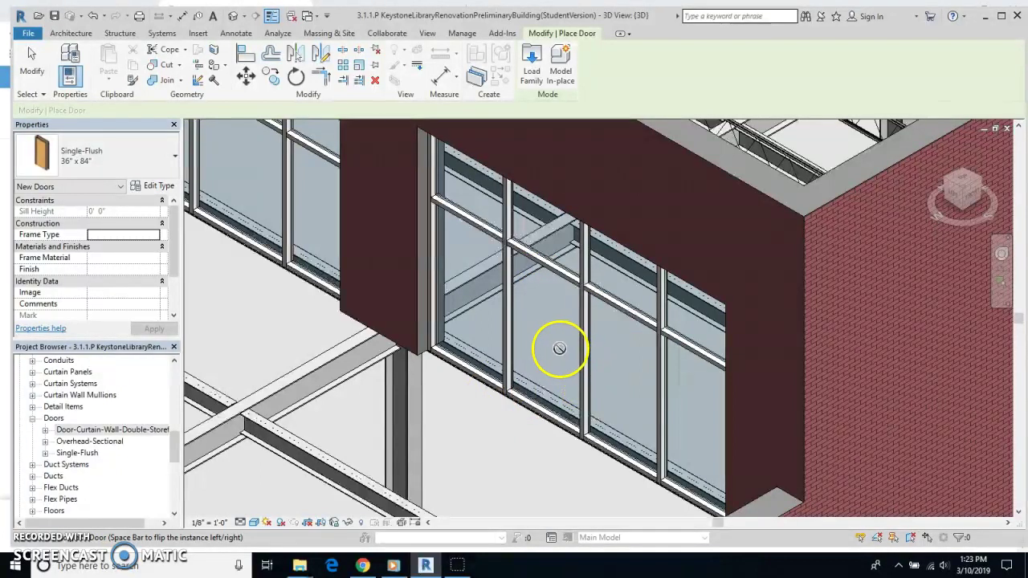
key(Escape)
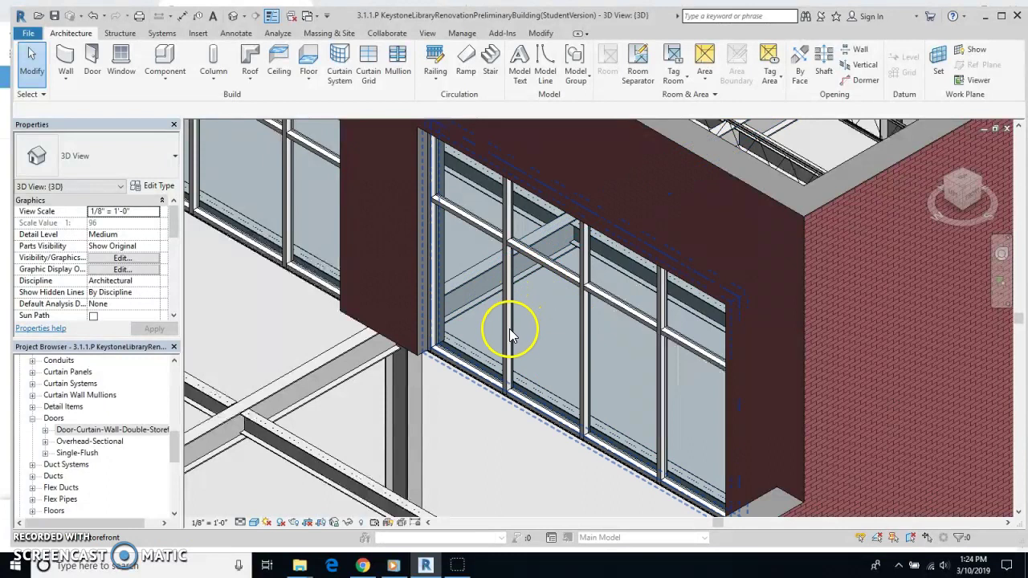
Try to select the lower glazed panel beside the storefront's first interior mullion, then clear the selection
key(Tab)
key(Tab)
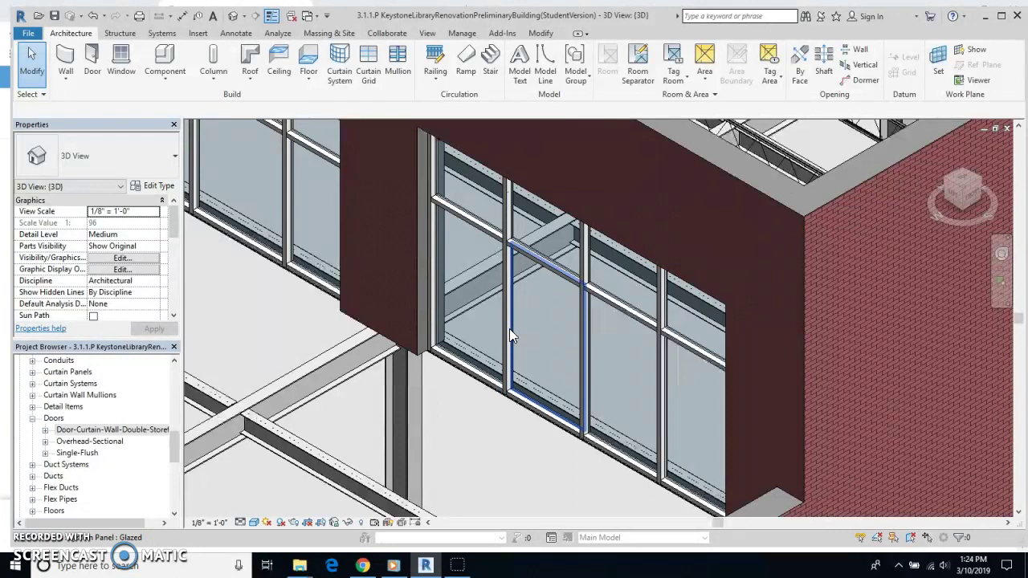
scroll(510, 330, up, 2)
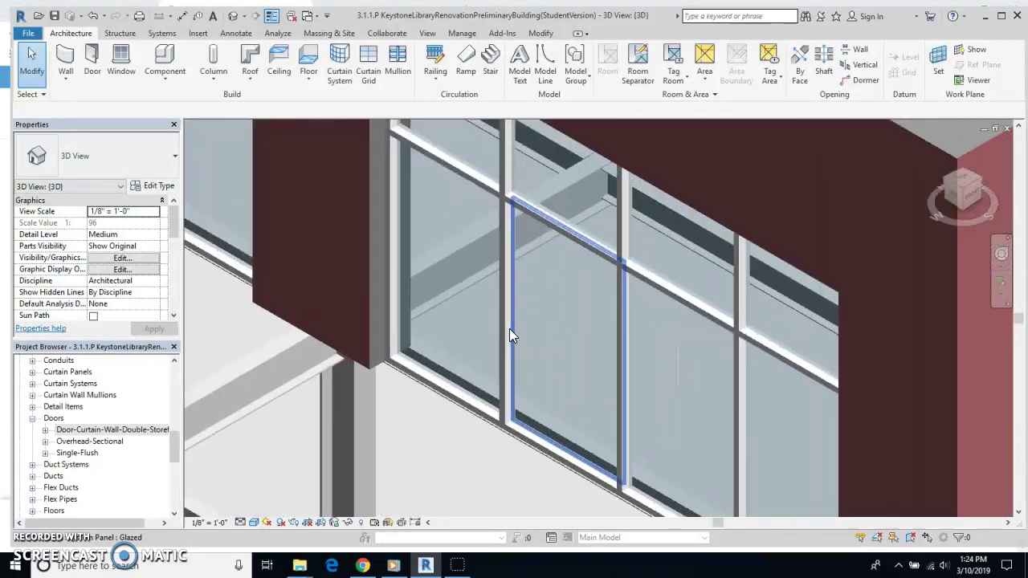
scroll(509, 328, up, 2)
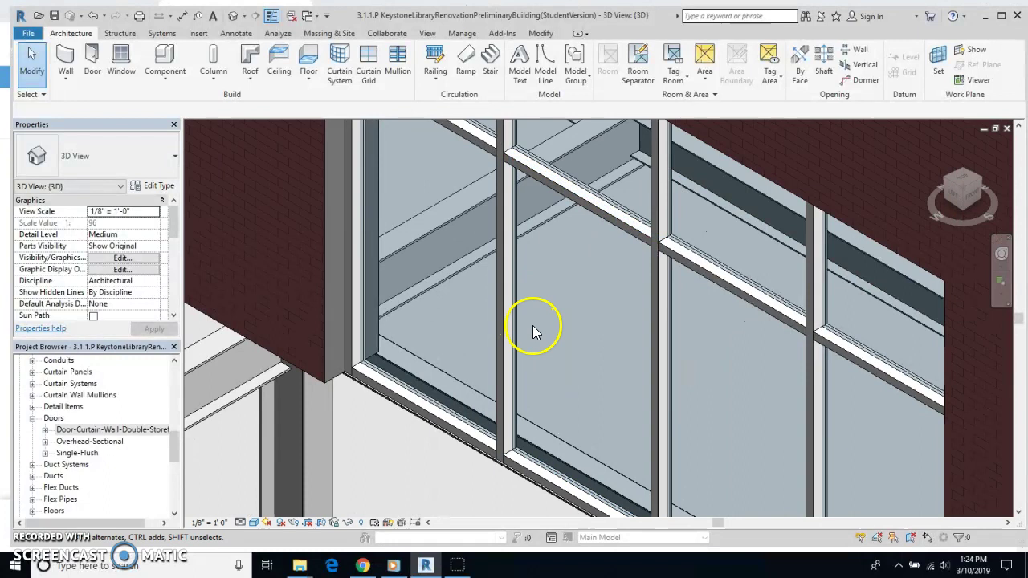
middle_drag(526, 324, 474, 313)
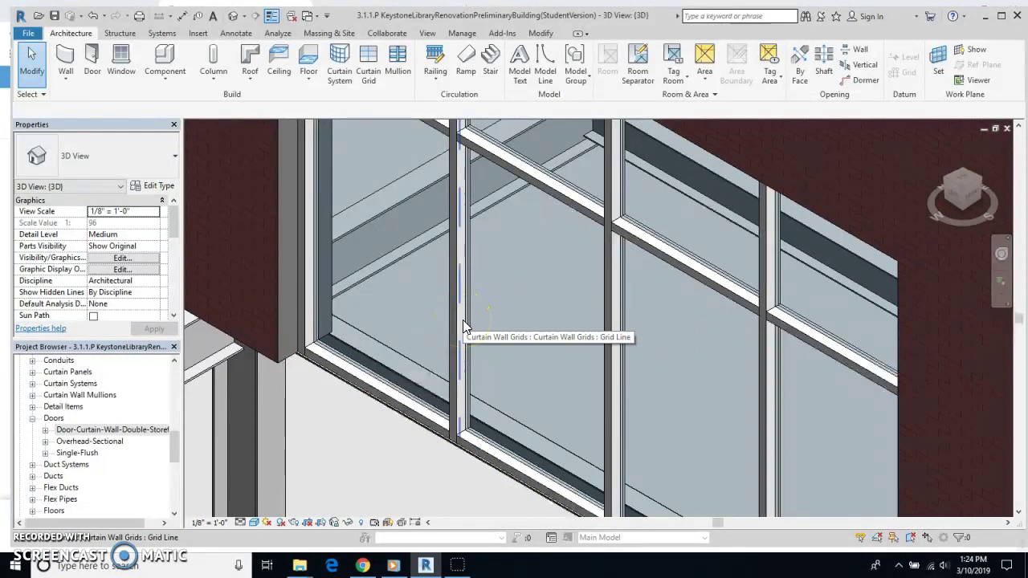
key(Tab)
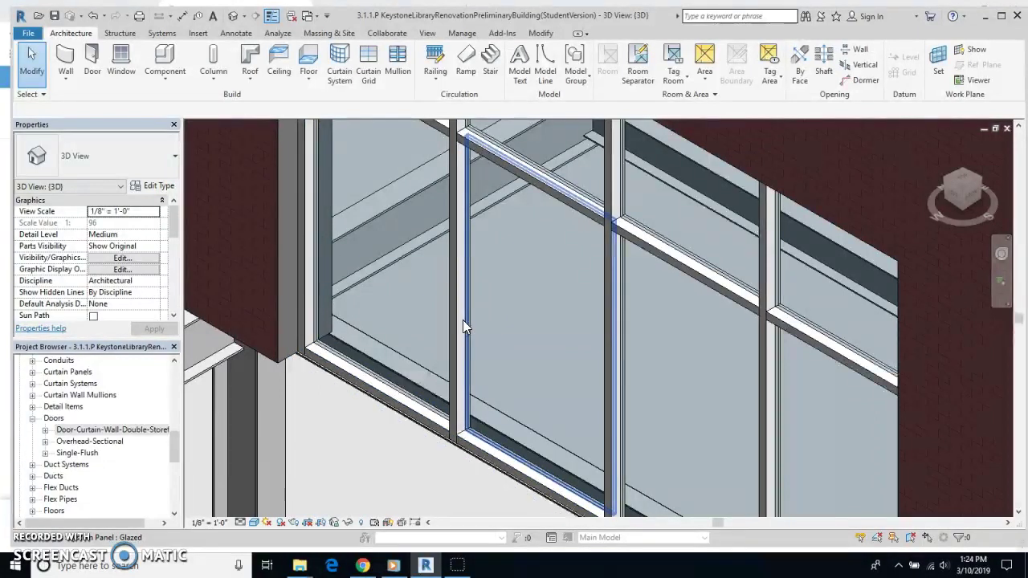
click(465, 320)
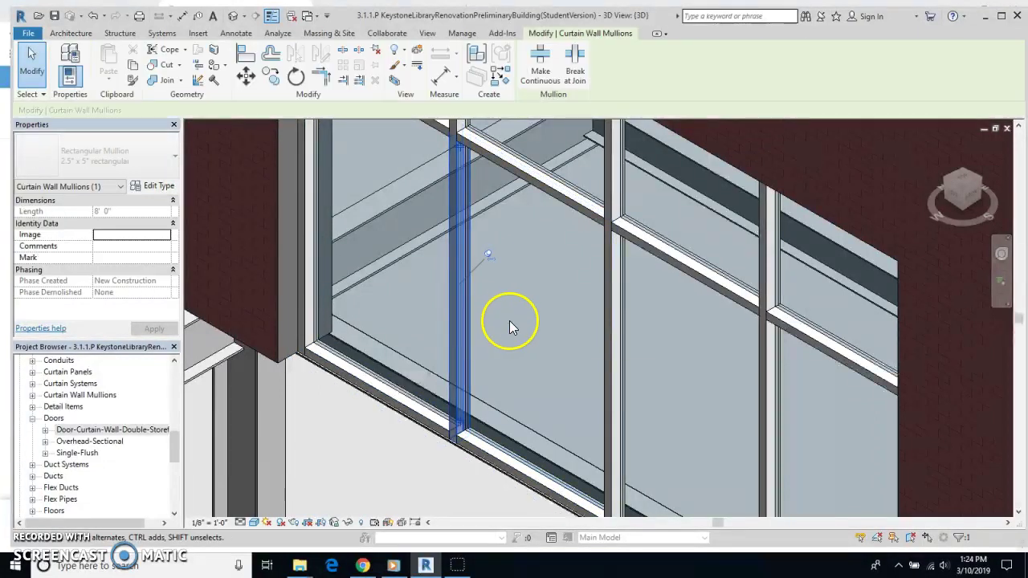
key(Escape)
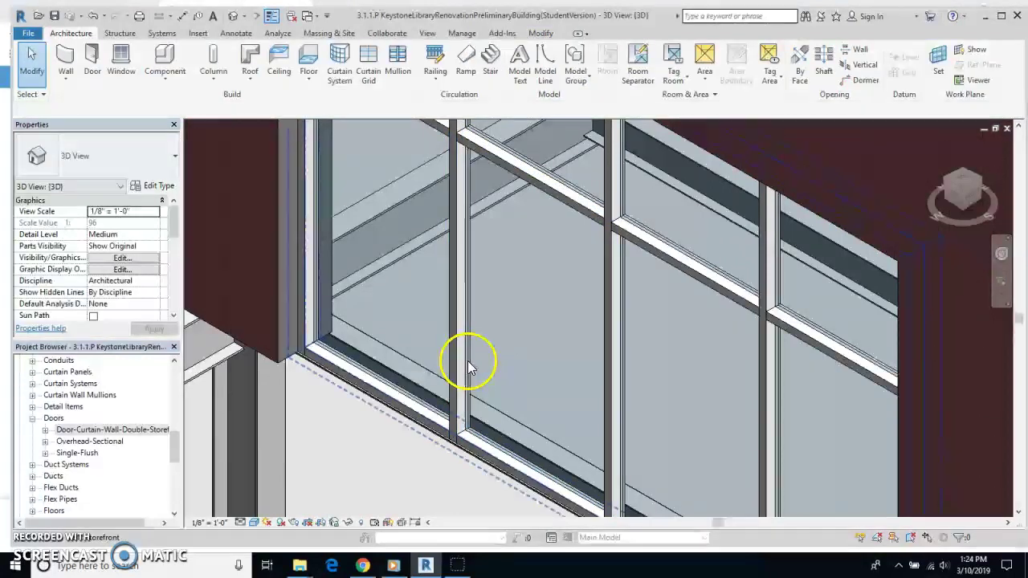
click(470, 368)
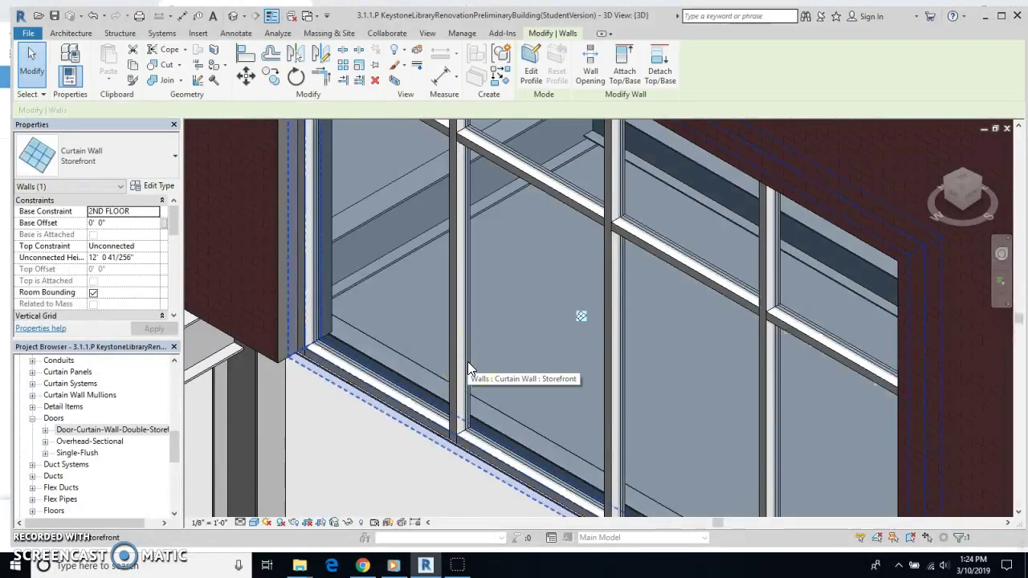
key(Tab)
key(Tab)
key(Tab)
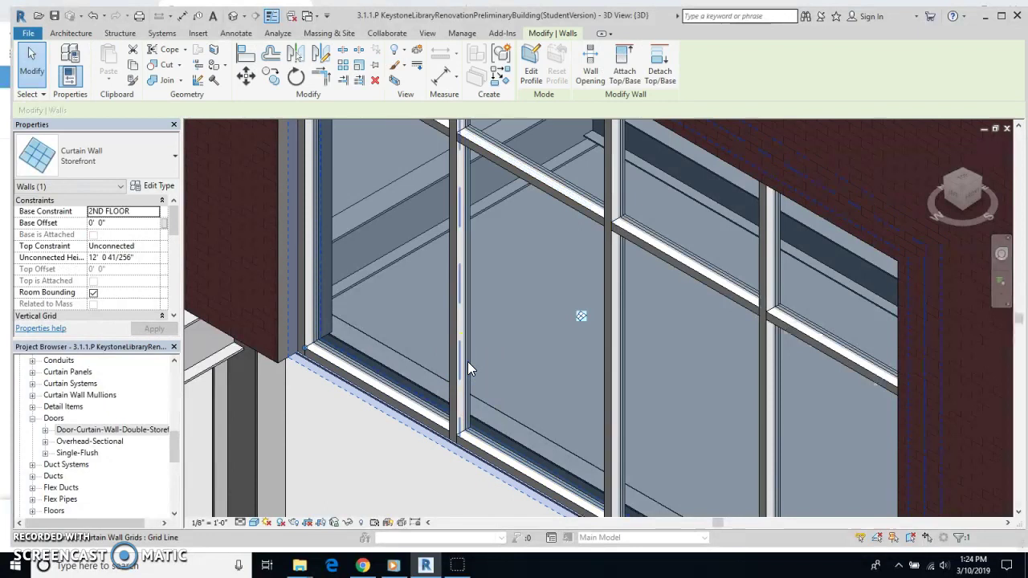
key(Tab)
key(Tab)
key(Tab)
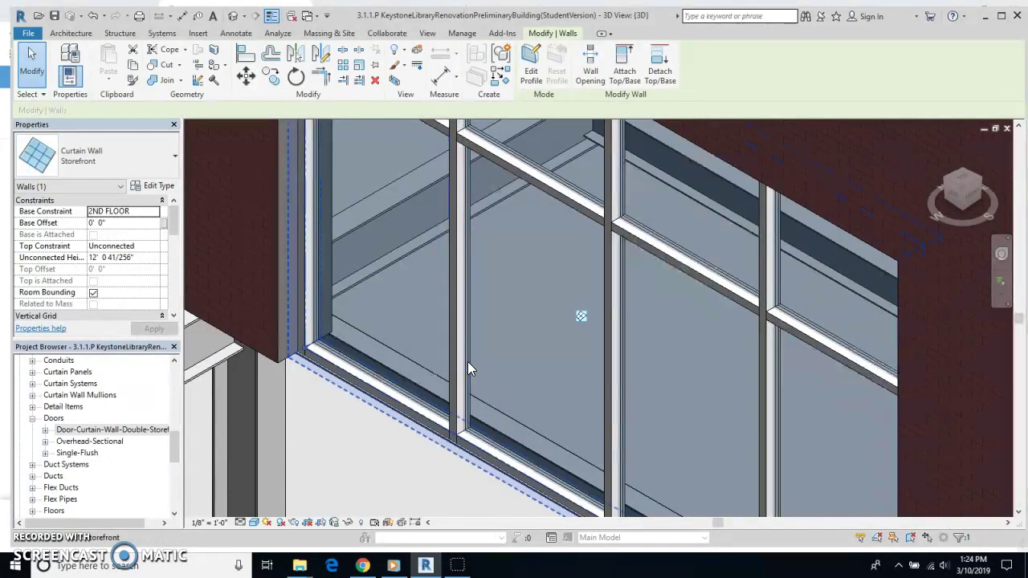
click(470, 368)
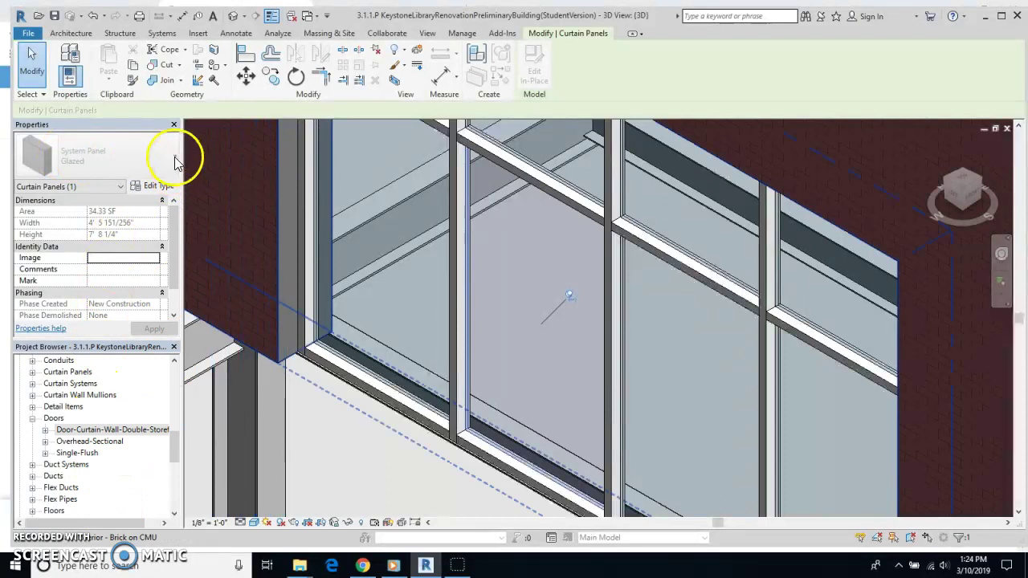
double_click(135, 431)
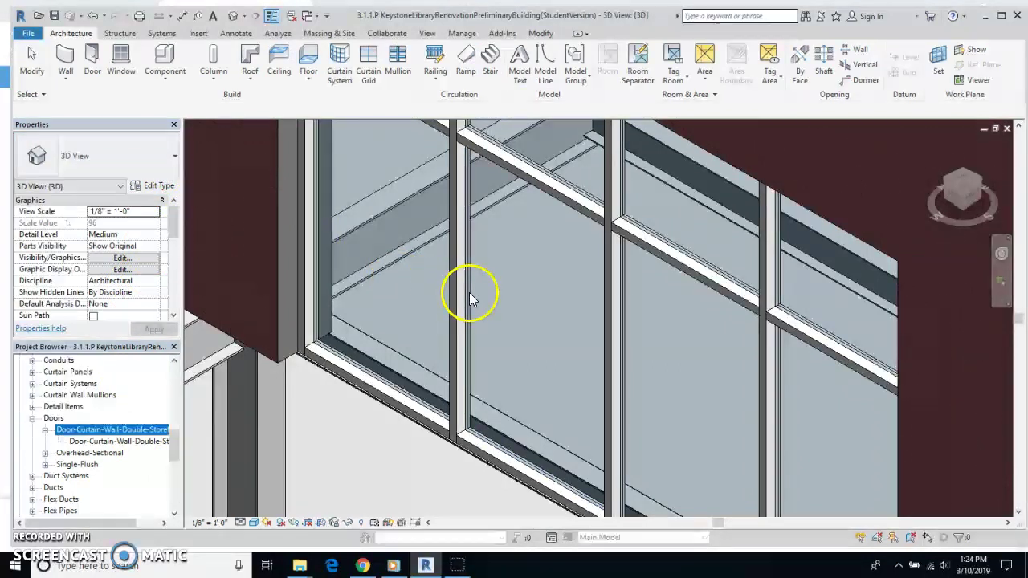
Select the lower glazed panel in the storefront's second bay and unpin it
click(470, 347)
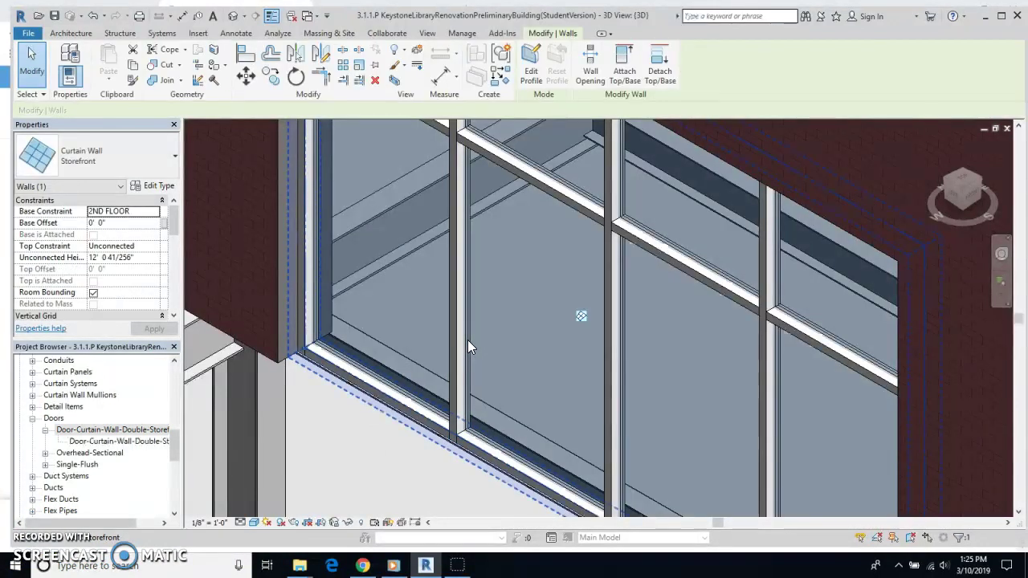
key(Tab)
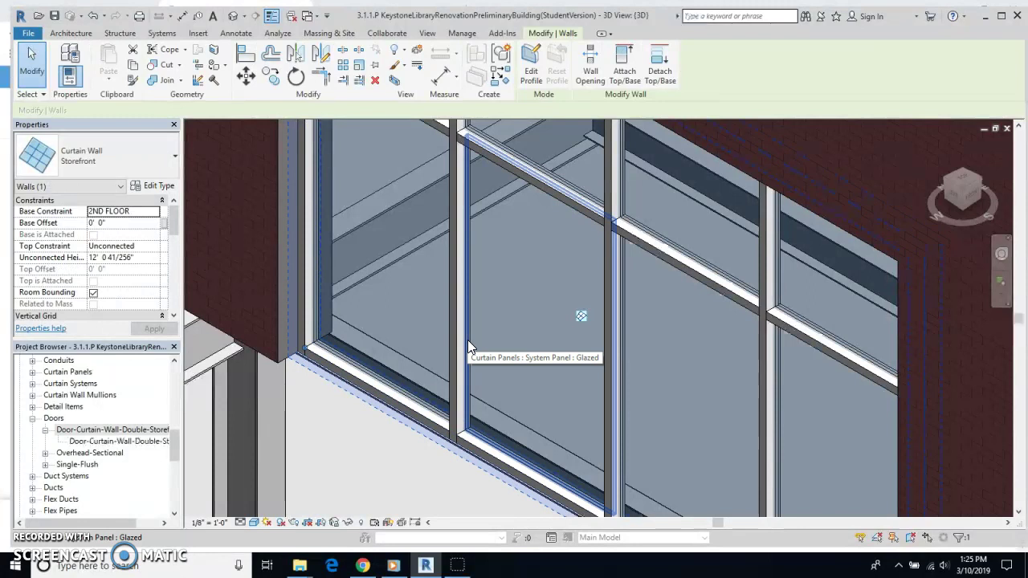
click(470, 347)
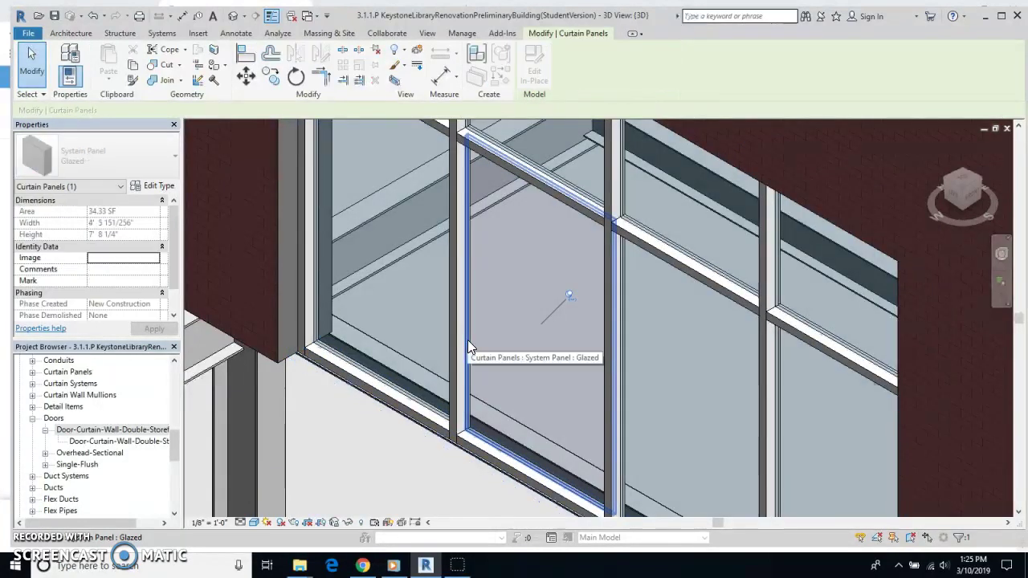
click(537, 333)
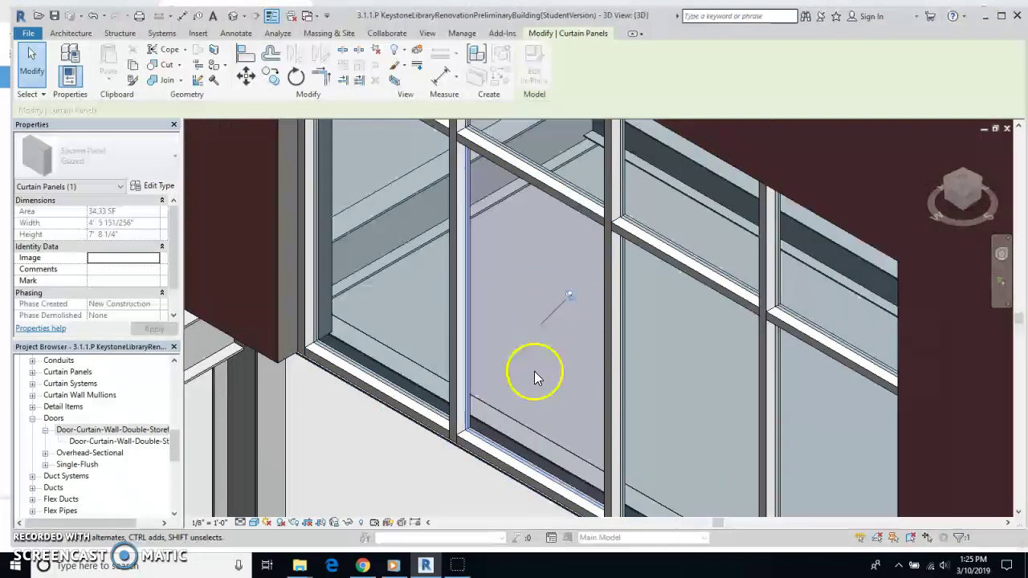
click(570, 298)
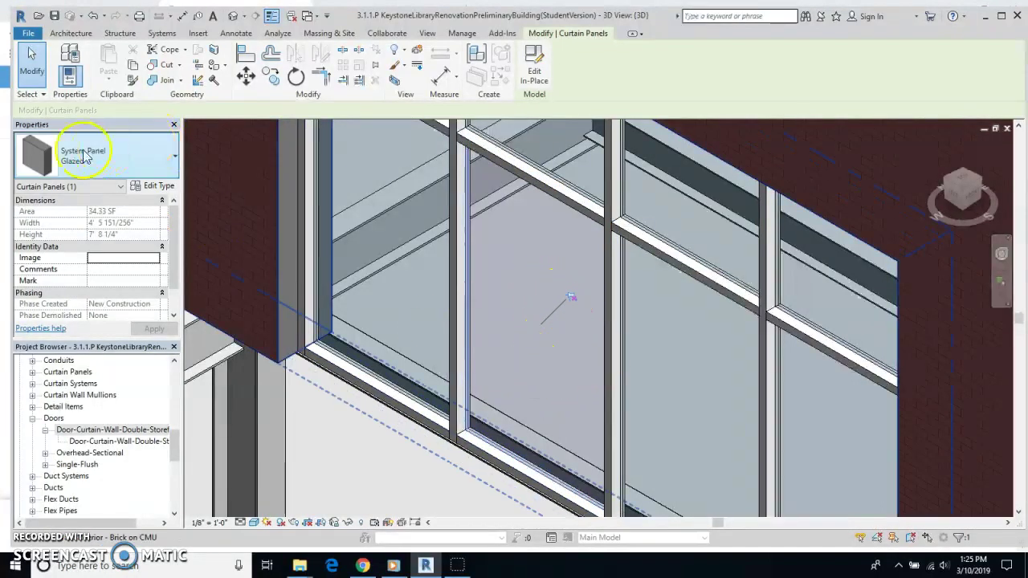
Change the unpinned glazed panel's type to Door-Curtain-Wall-Double-Storefront and clear the selection
click(175, 162)
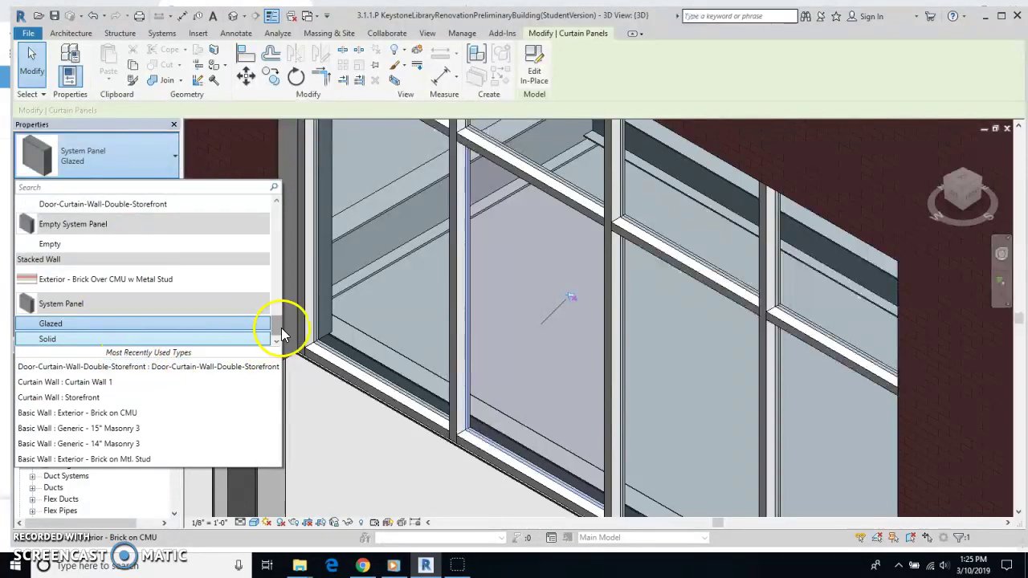
mouse_move(281, 328)
mouse_down()
mouse_move(280, 206)
mouse_move(268, 337)
mouse_up()
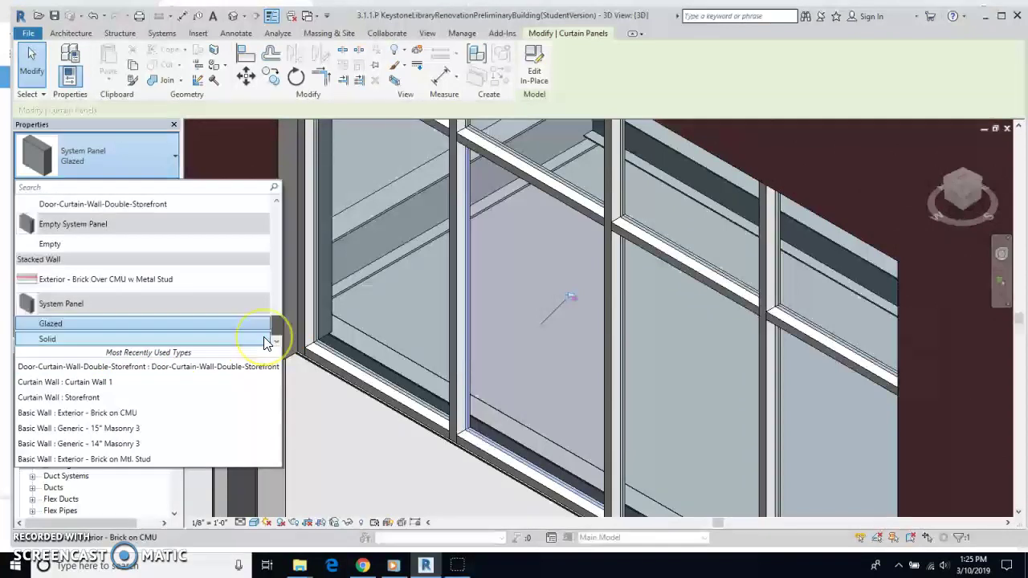
click(66, 367)
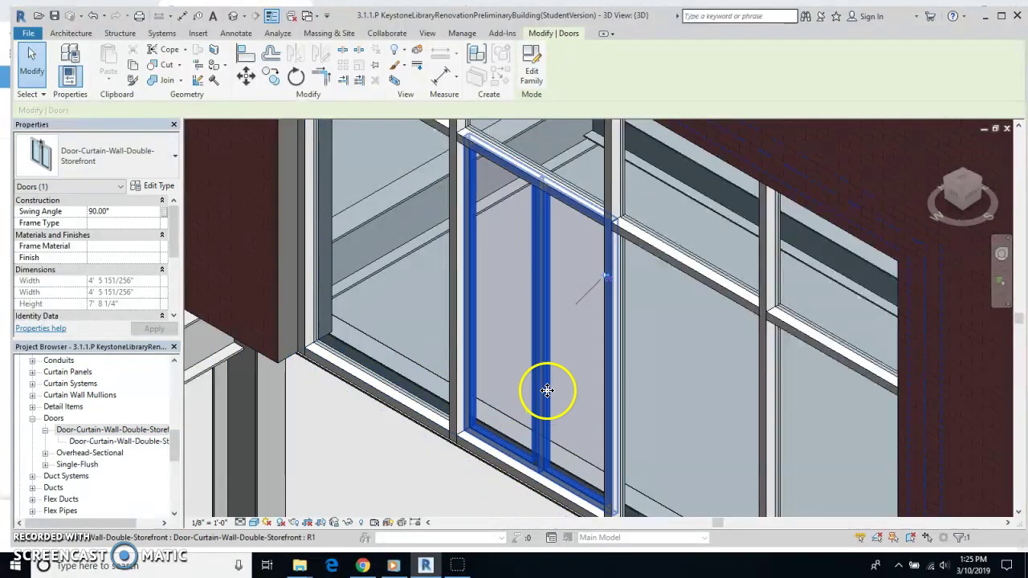
click(465, 500)
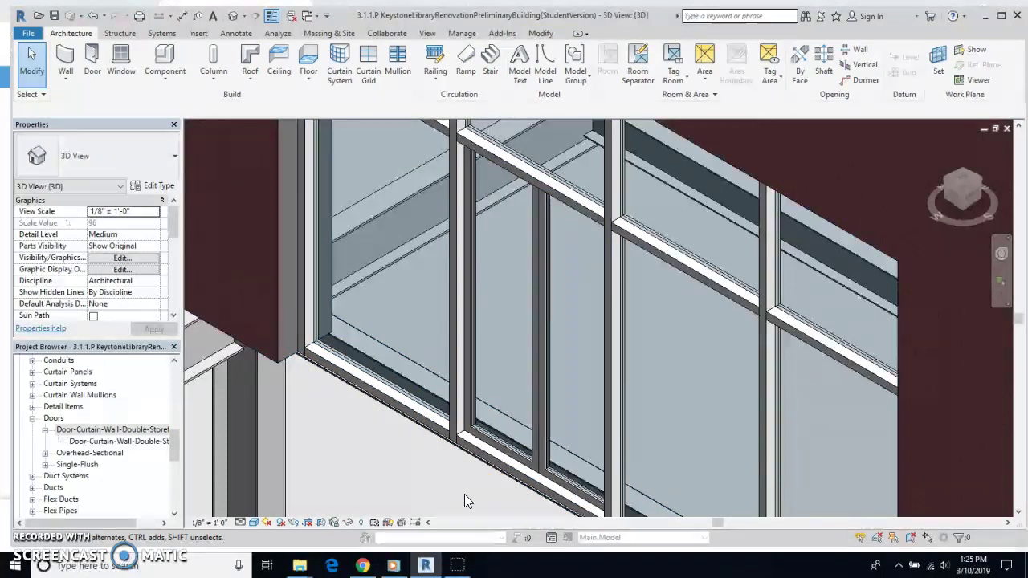
Select and unpin the lower glazed panel in the third bay of the storefront at the brick wall's far end
scroll(464, 501, up, 3)
scroll(464, 494, down, 3)
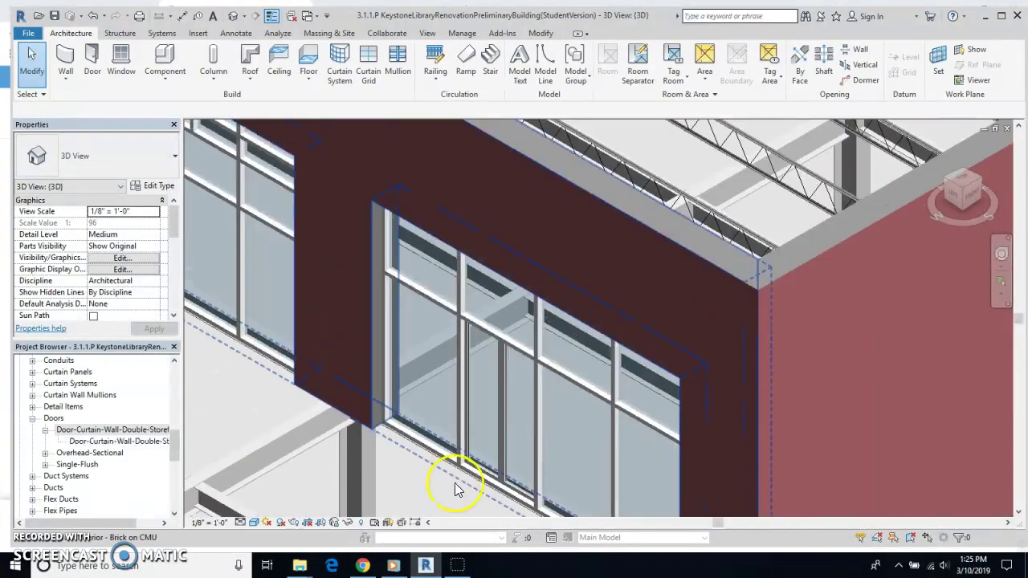
middle_drag(363, 391, 628, 255)
scroll(689, 283, down, 1)
scroll(688, 284, down, 1)
middle_drag(580, 304, 697, 539)
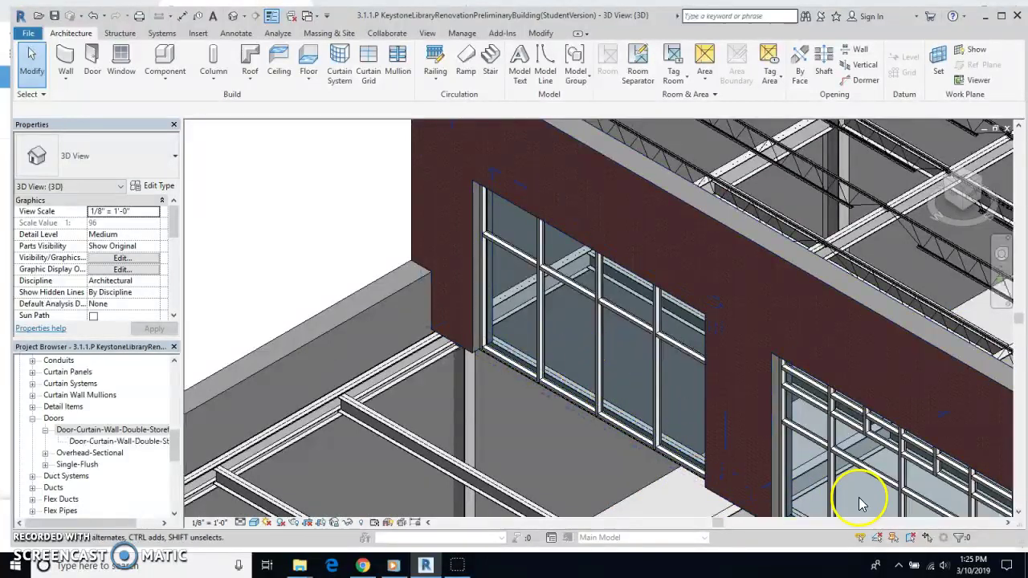
scroll(617, 399, up, 3)
scroll(616, 398, up, 2)
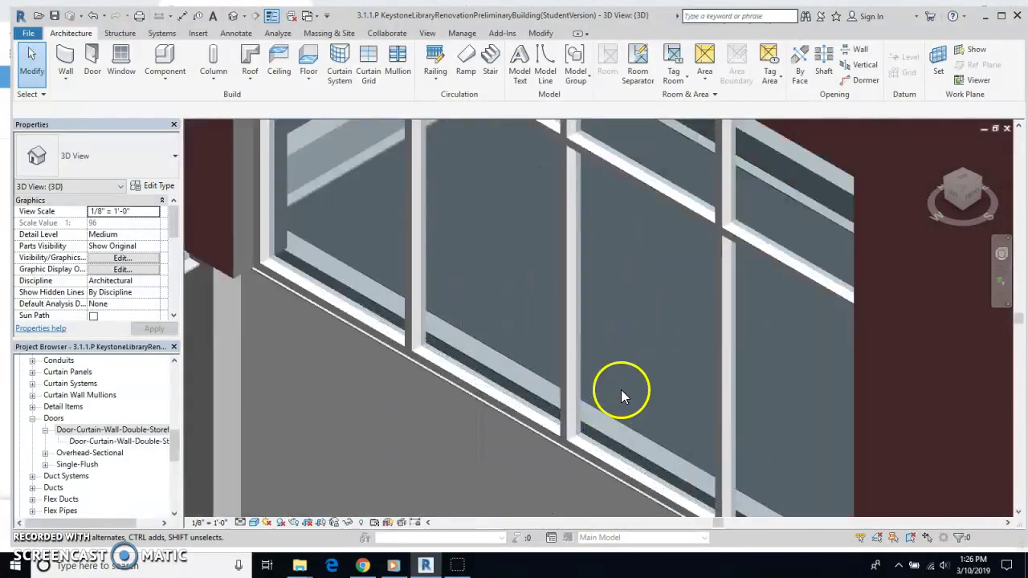
middle_drag(627, 390, 549, 356)
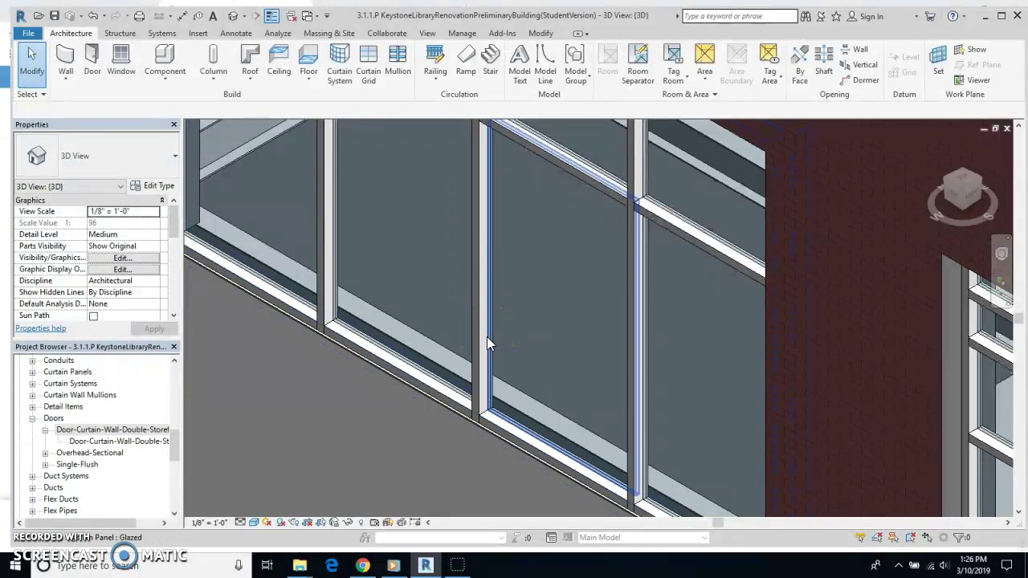
click(487, 336)
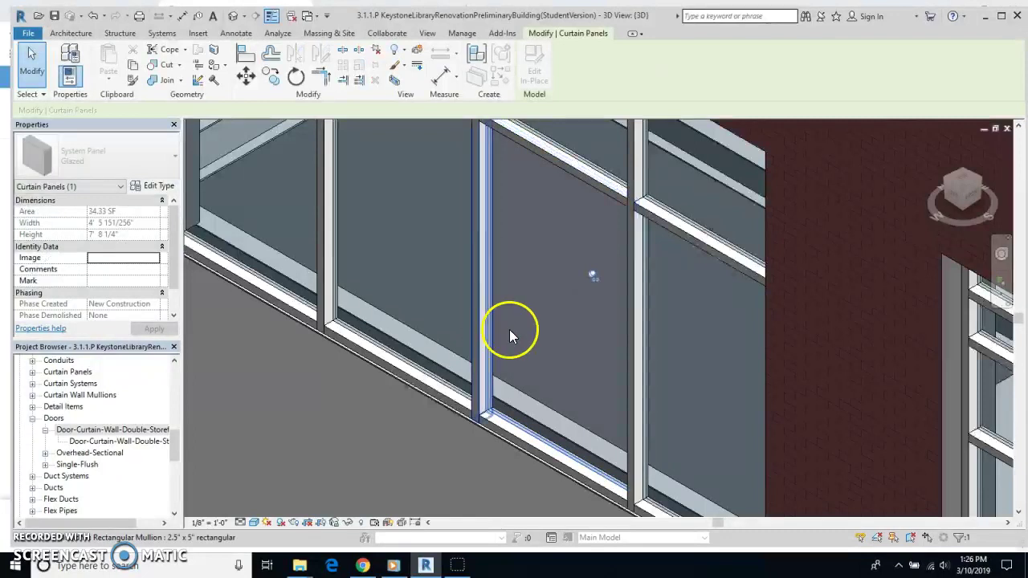
click(592, 275)
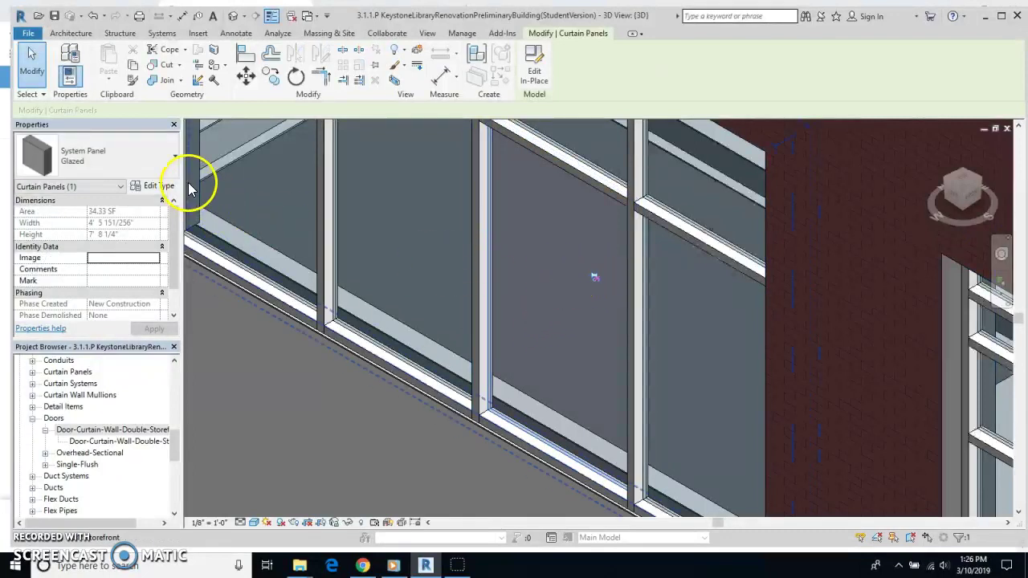
Swap the far storefront's unpinned panel for the Door-Curtain-Wall-Double-Storefront type and deselect it
click(175, 157)
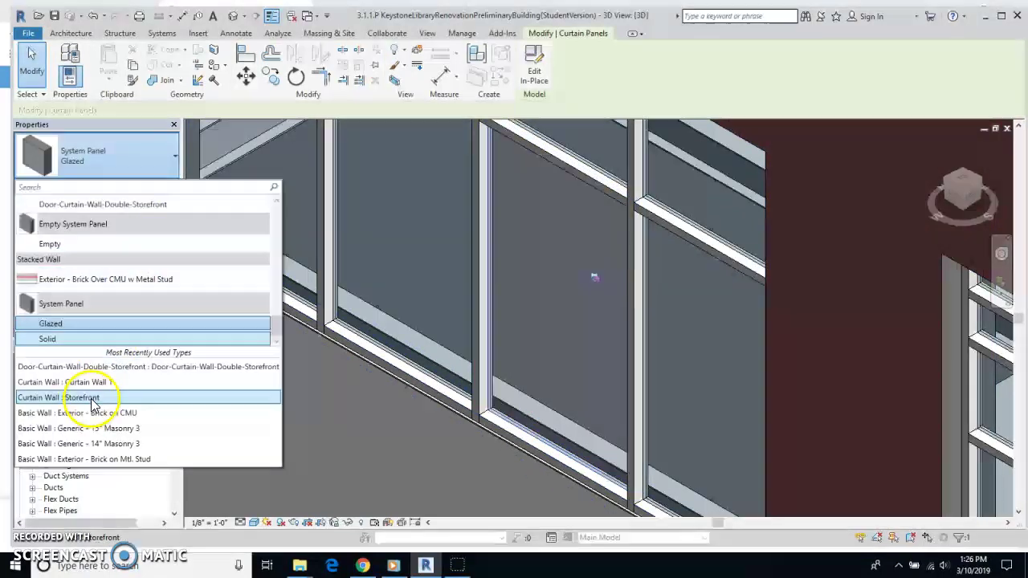
click(102, 368)
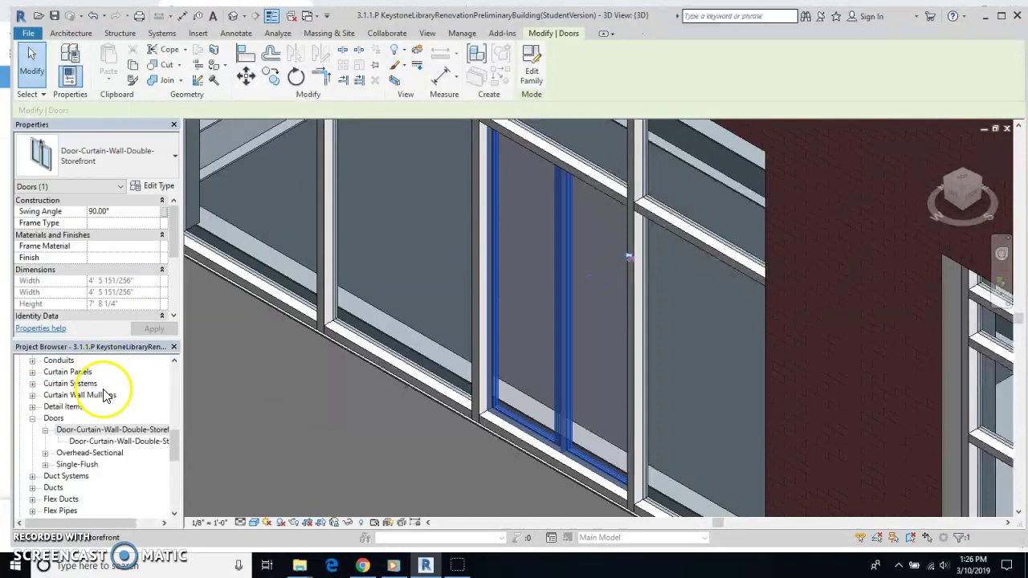
click(256, 387)
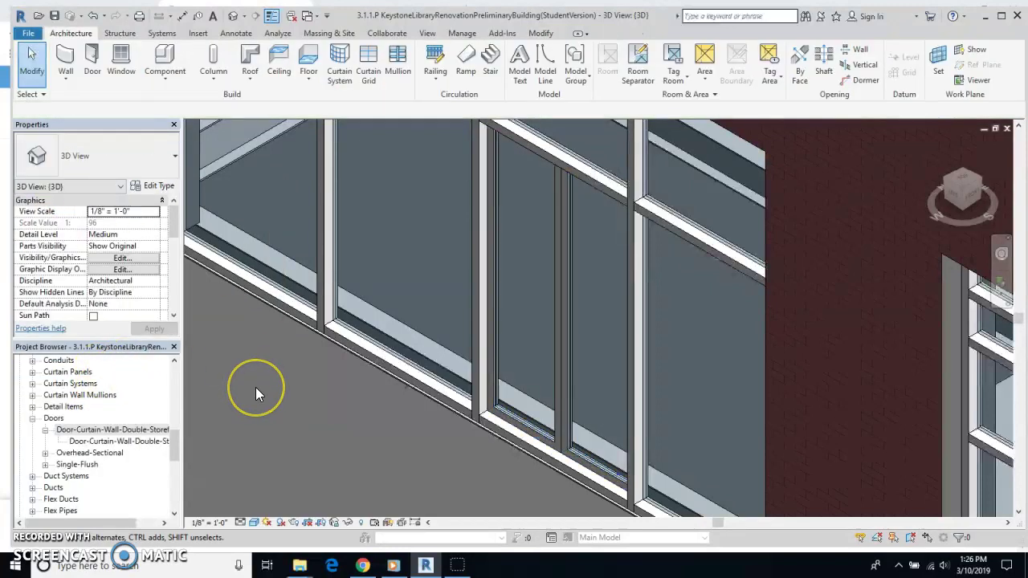
Open the 2ND FLOOR floor plan view
scroll(577, 409, down, 5)
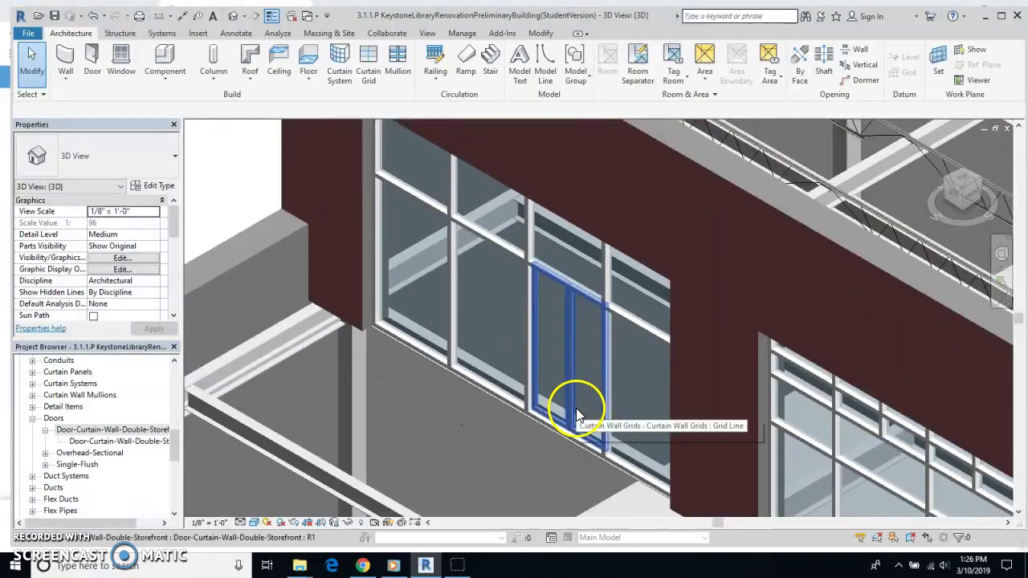
middle_drag(576, 414, 477, 352)
scroll(478, 352, down, 1)
middle_drag(564, 408, 520, 295)
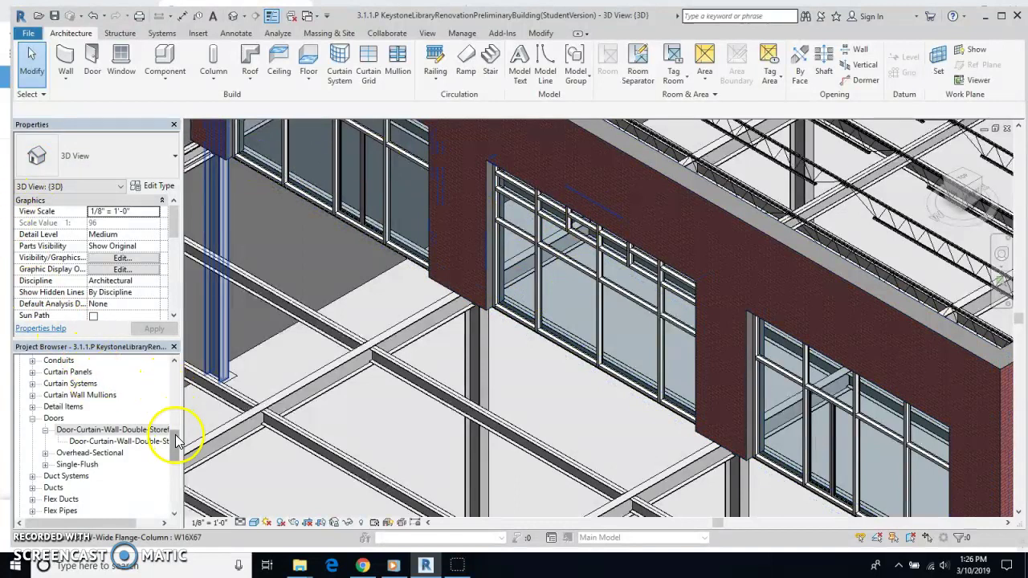
drag(177, 440, 173, 368)
double_click(78, 383)
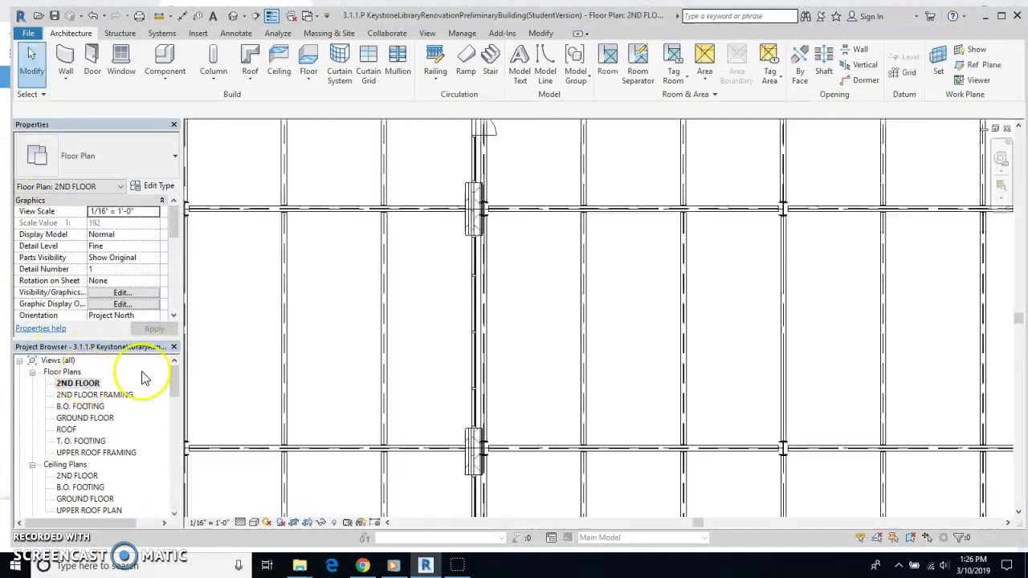
Flip the facing of the double door at the north end of the storefront wall in plan
middle_drag(590, 298, 625, 482)
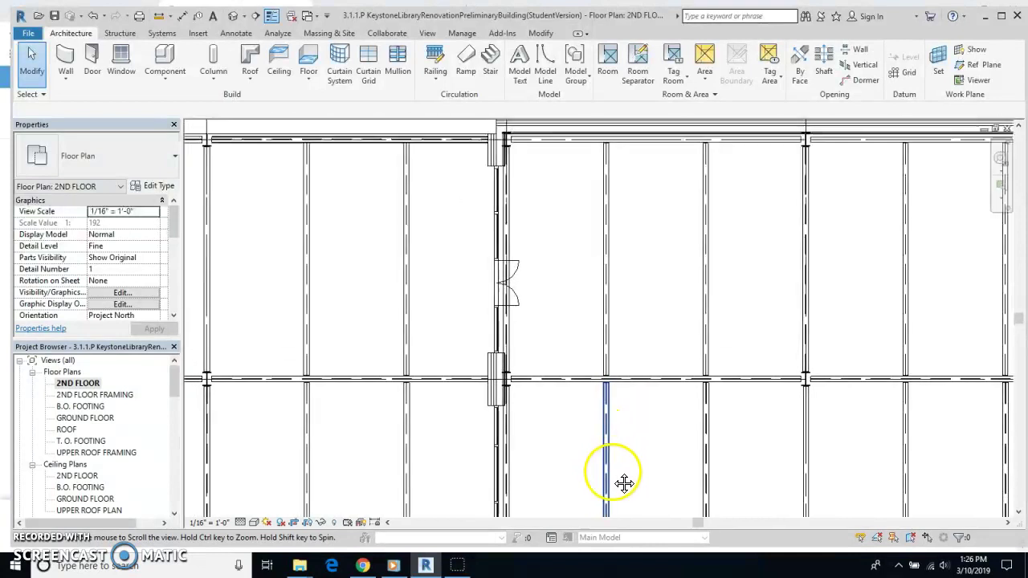
scroll(526, 318, up, 4)
middle_drag(584, 246, 608, 372)
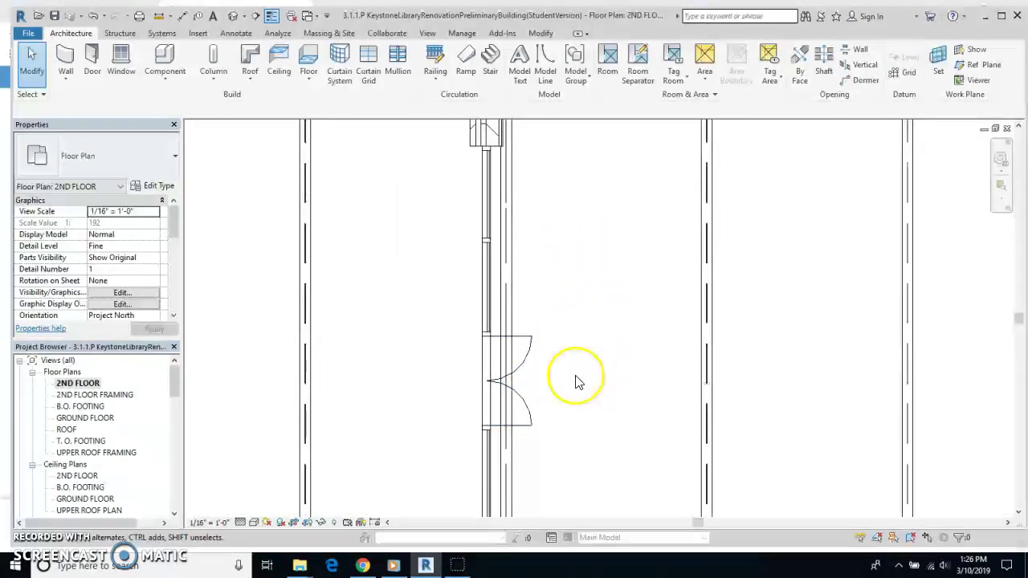
click(524, 365)
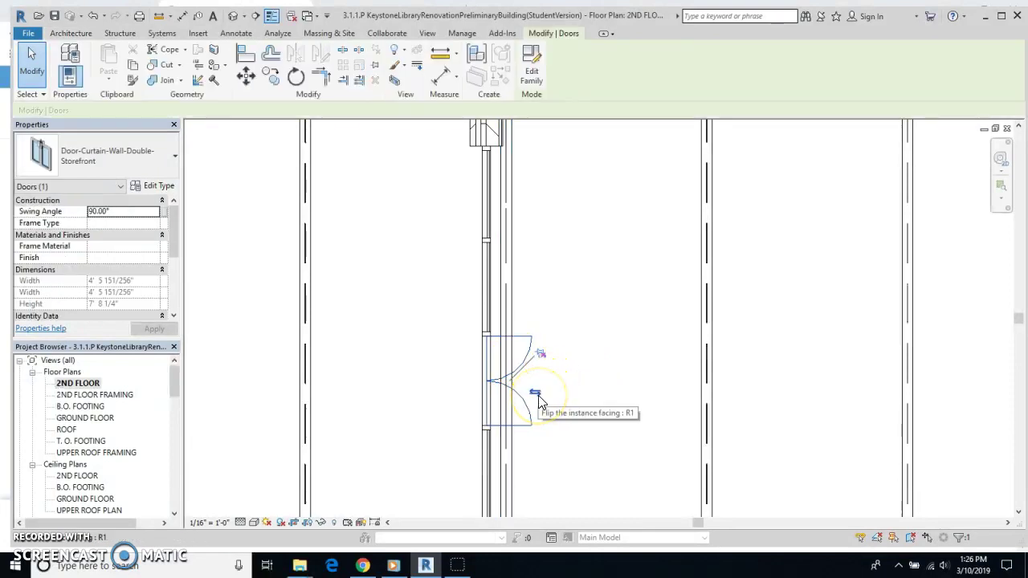
click(535, 394)
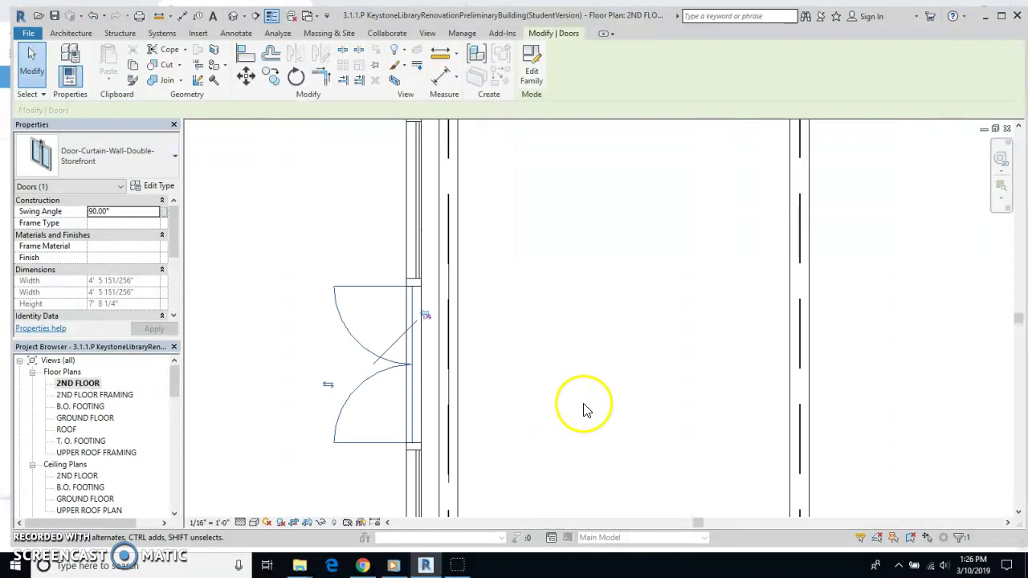
Flip the facing of the double door at the south end of the storefront wall and return to the 3D view
scroll(584, 415, down, 3)
middle_drag(589, 452, 588, 145)
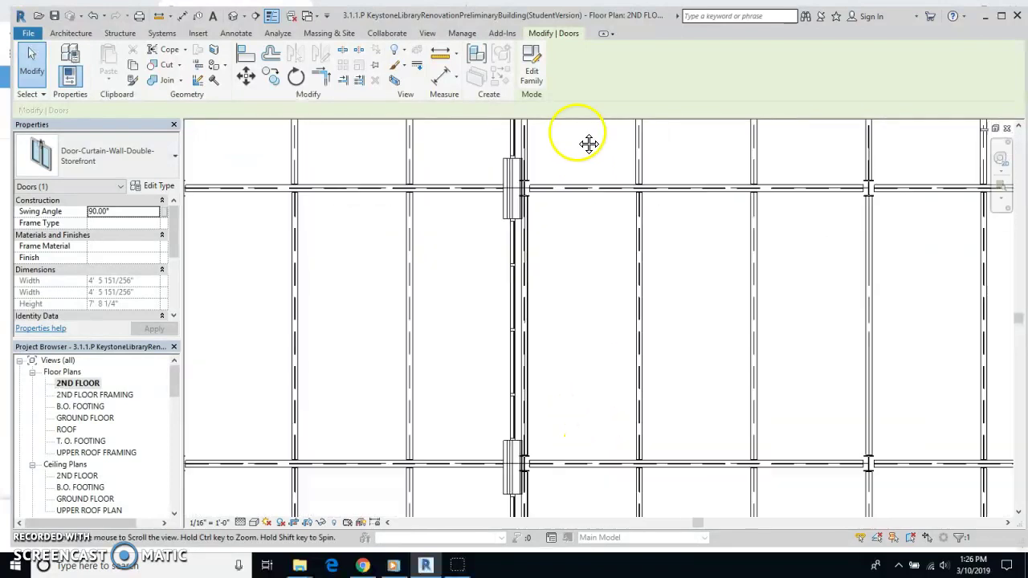
middle_drag(555, 506, 567, 245)
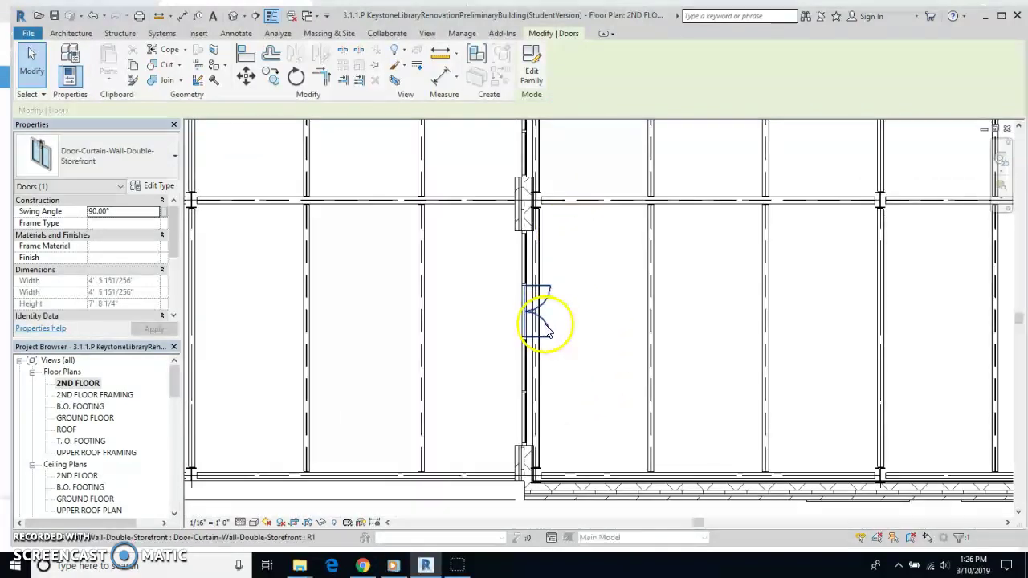
click(553, 320)
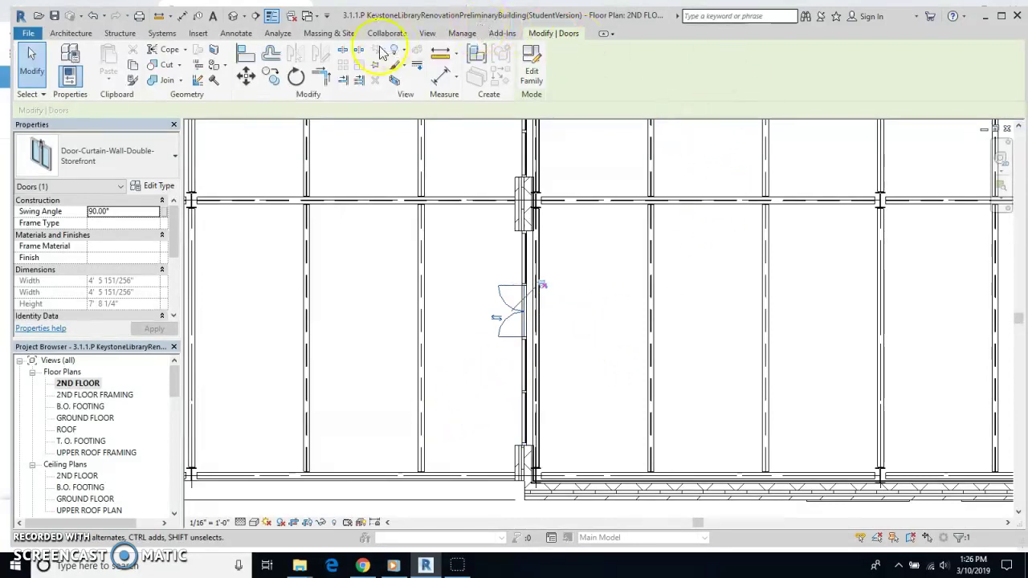
click(230, 17)
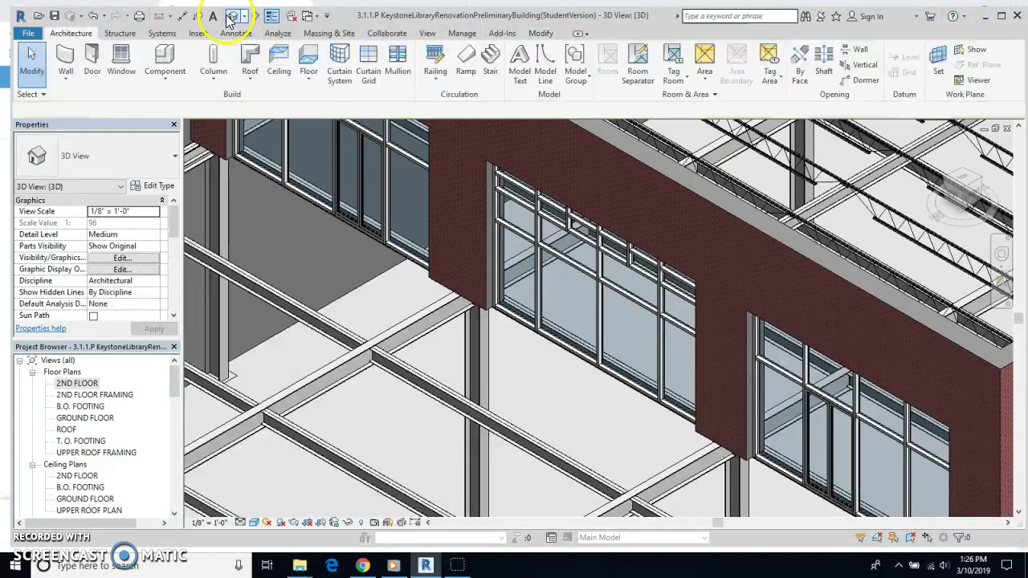